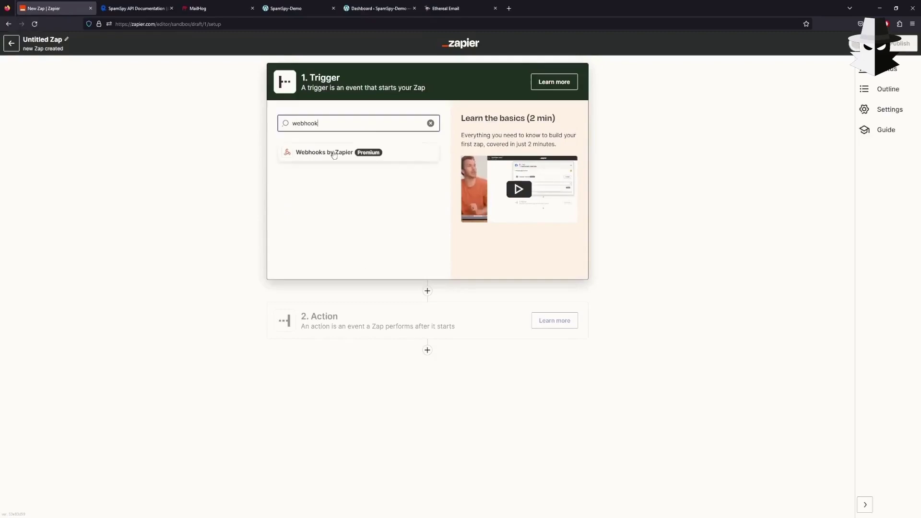
- Set the Zap's trigger to Webhooks by Zapier with the Catch Hook event and copy its webhook URL
left_click(327, 172)
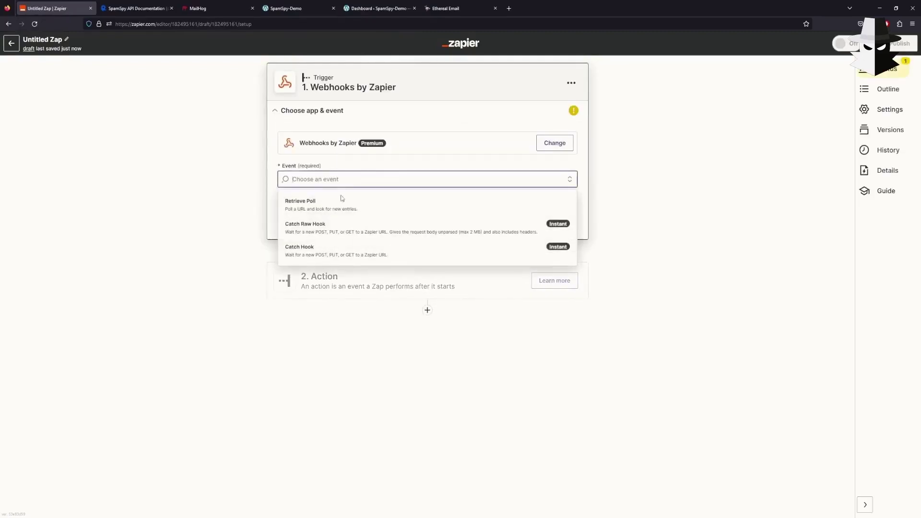
left_click(331, 249)
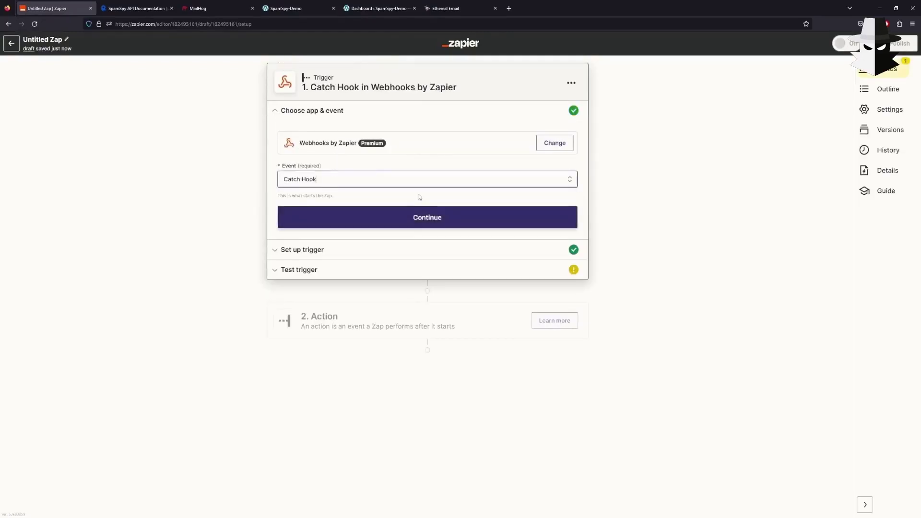
left_click(417, 219)
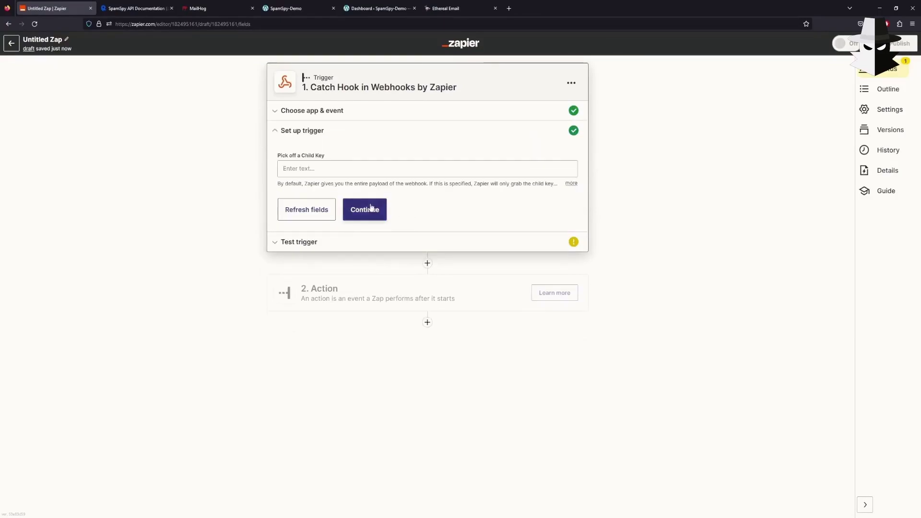
left_click(369, 208)
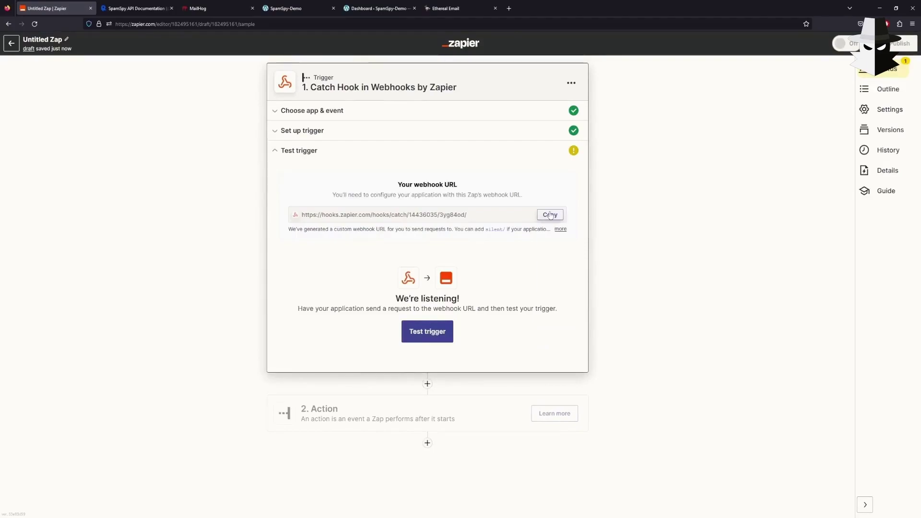
left_click(550, 215)
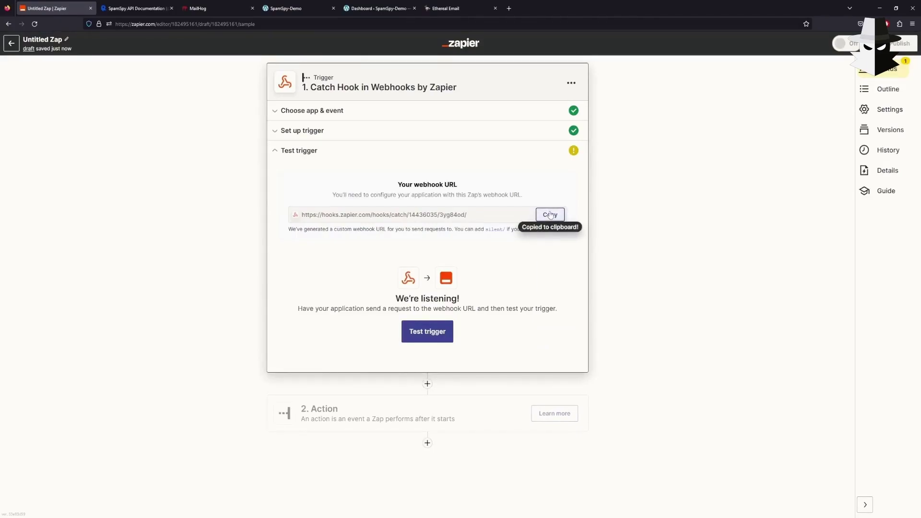
- Switch to the WordPress admin, search the plugin directory for "contact form 7" and install Contact Form 7
key("ctrl+5")
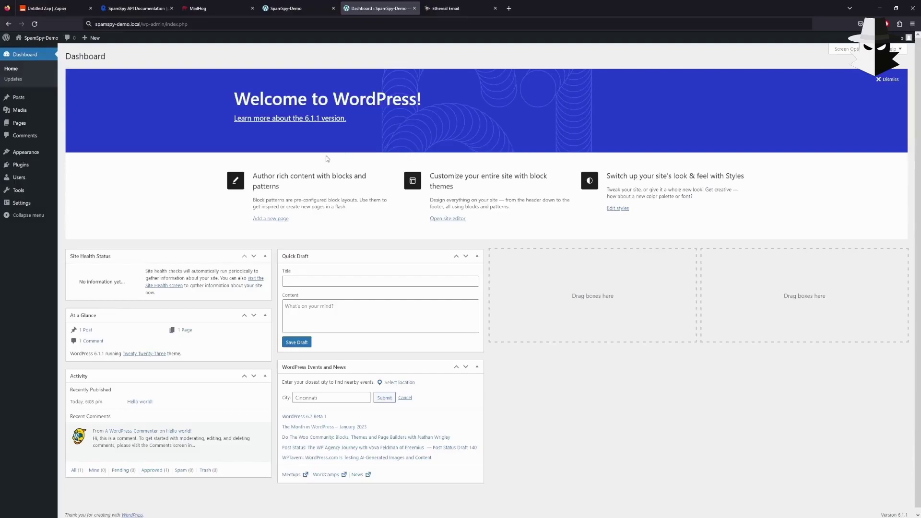
mouse_move(44, 165)
left_click(111, 163)
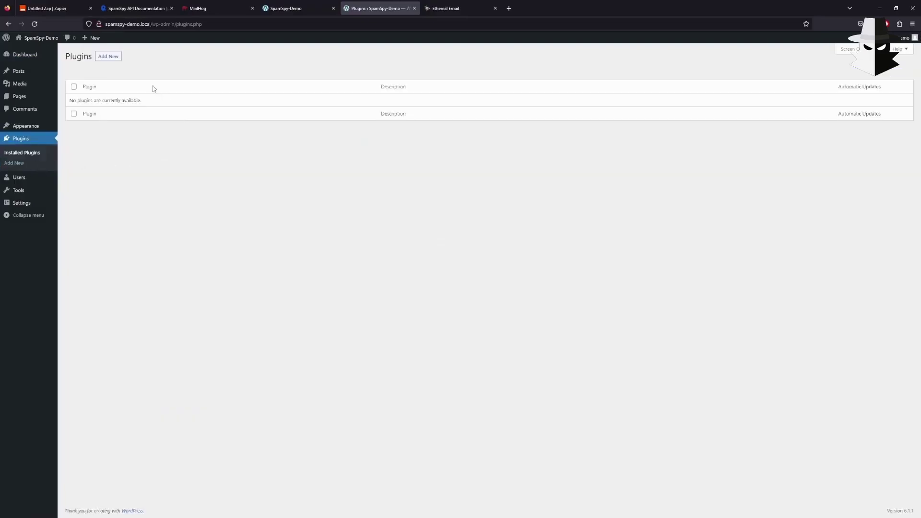
left_click(108, 57)
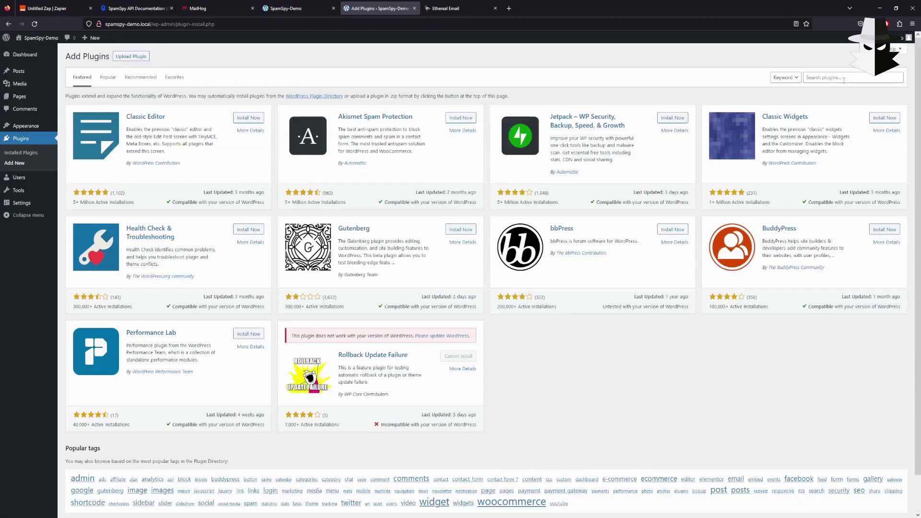
left_click(843, 81)
type("contact form 7")
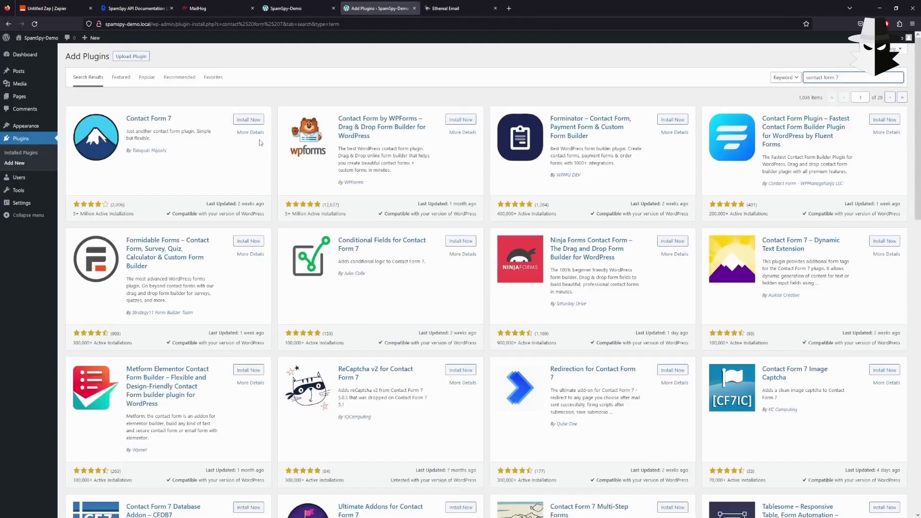
left_click(249, 119)
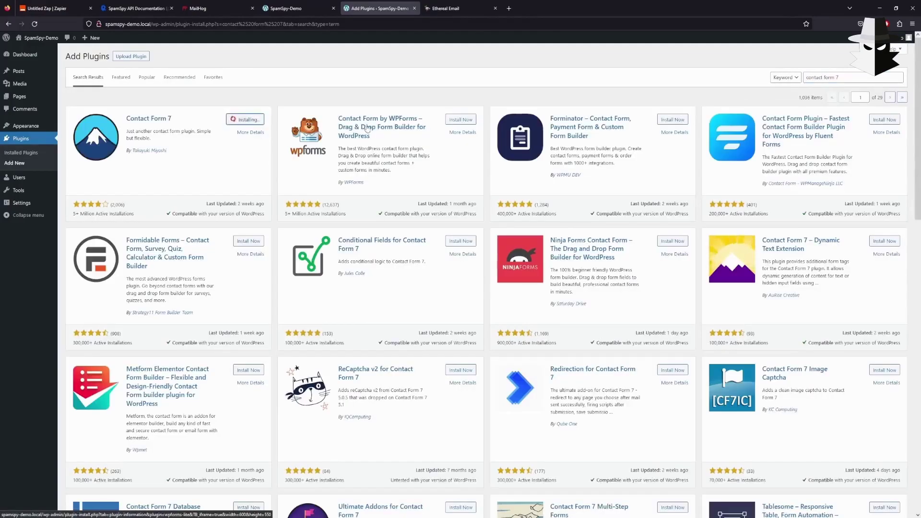
- Search the plugin directory for "cf7 to we" and install the CF7 to Webhook plugin
triple_click(839, 77)
type("cf7 to")
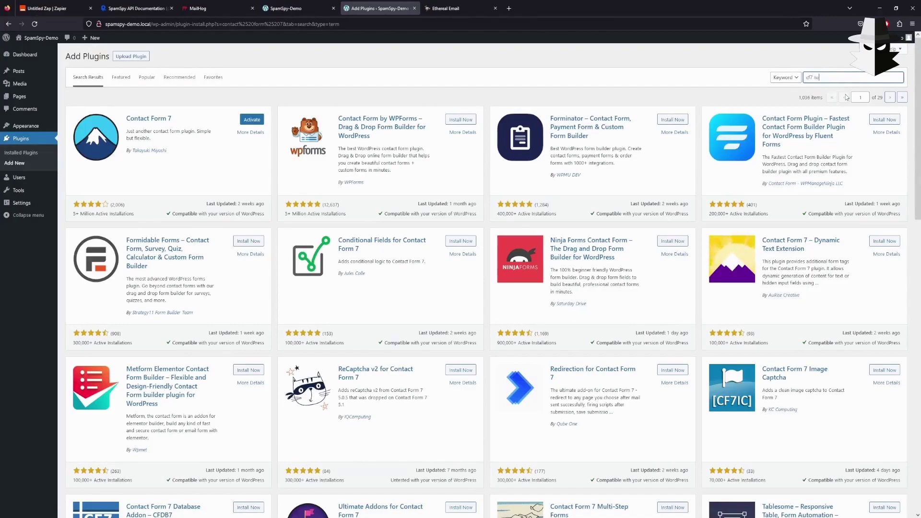
type(" we")
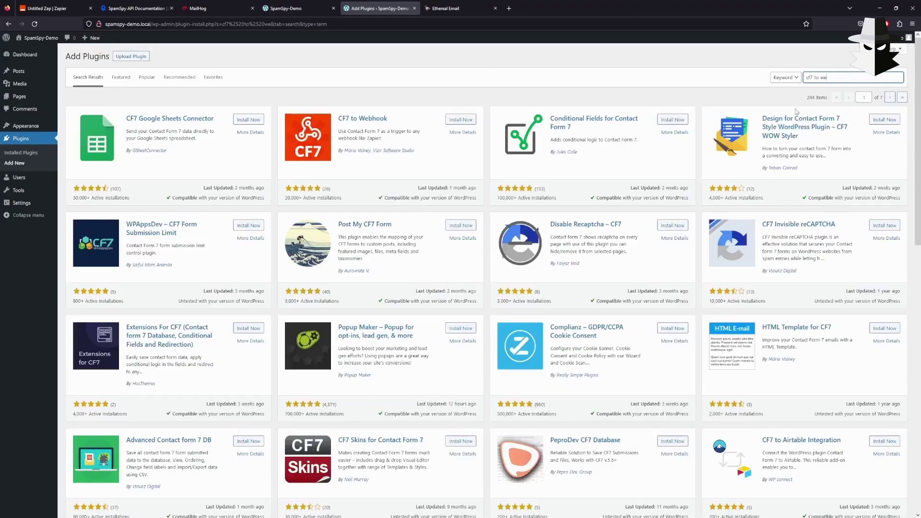
left_click(459, 120)
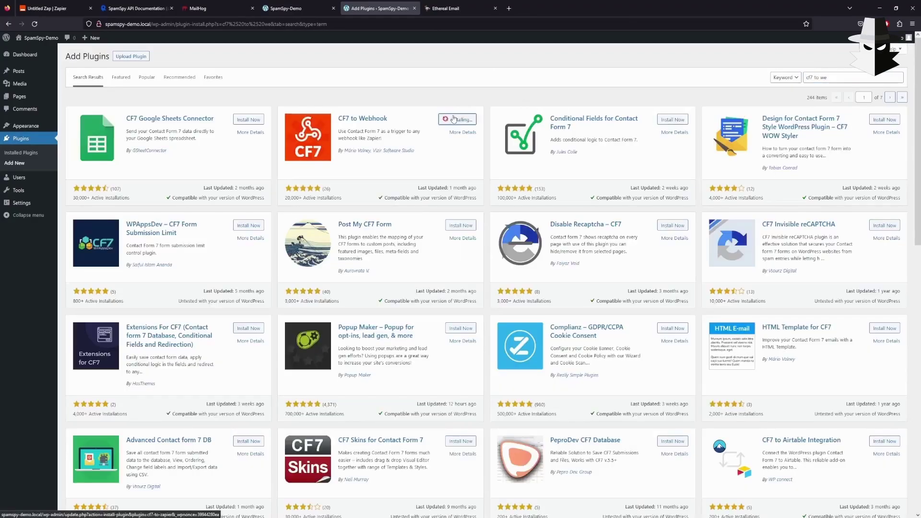
- Search the plugin directory for "Flamingo" and install the Flamingo message storage plugin
left_click(817, 78)
key("ctrl+a")
key("BackSpace")
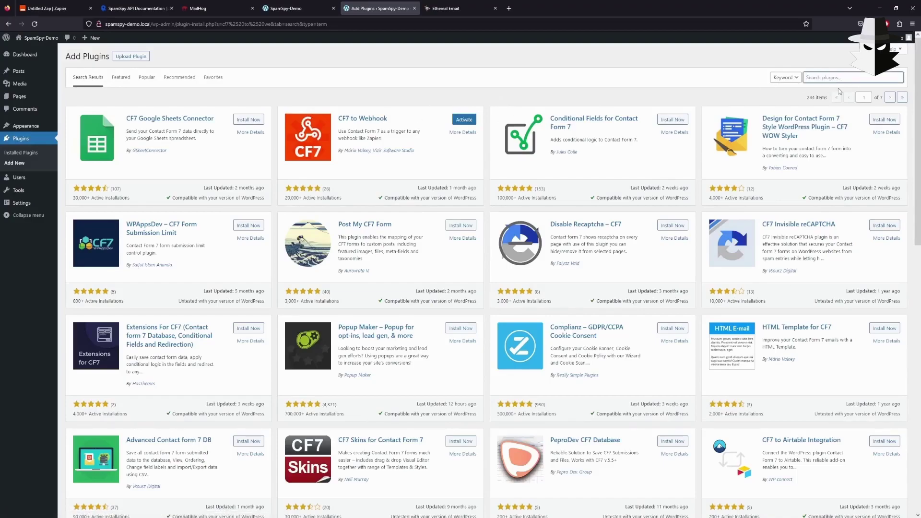
type("Fa")
type("amingo")
key("Return")
left_click(453, 123)
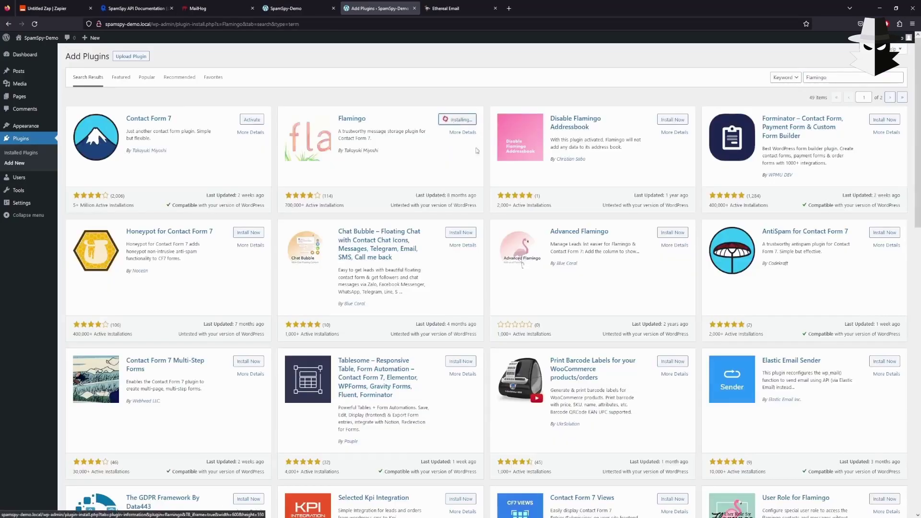
- Activate the installed CF7 to Webhook, Contact Form 7 and Flamingo plugins
left_click(20, 153)
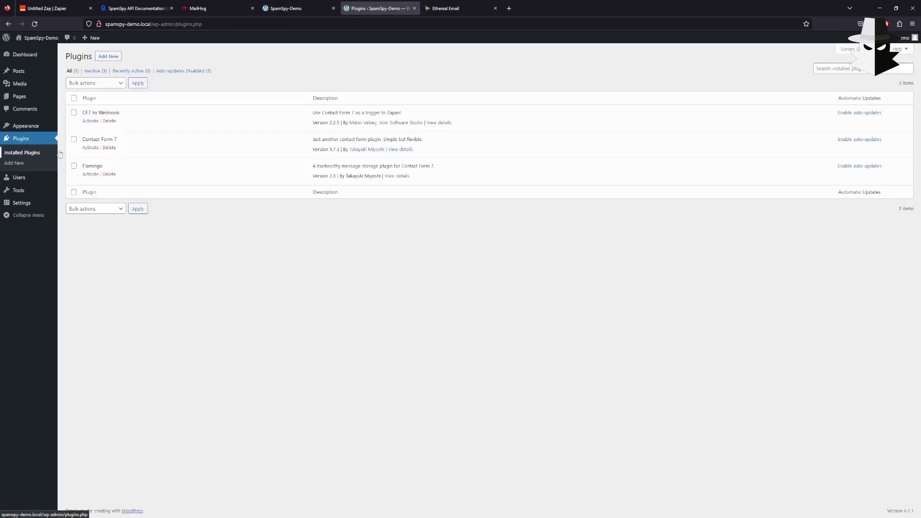
left_click(90, 121)
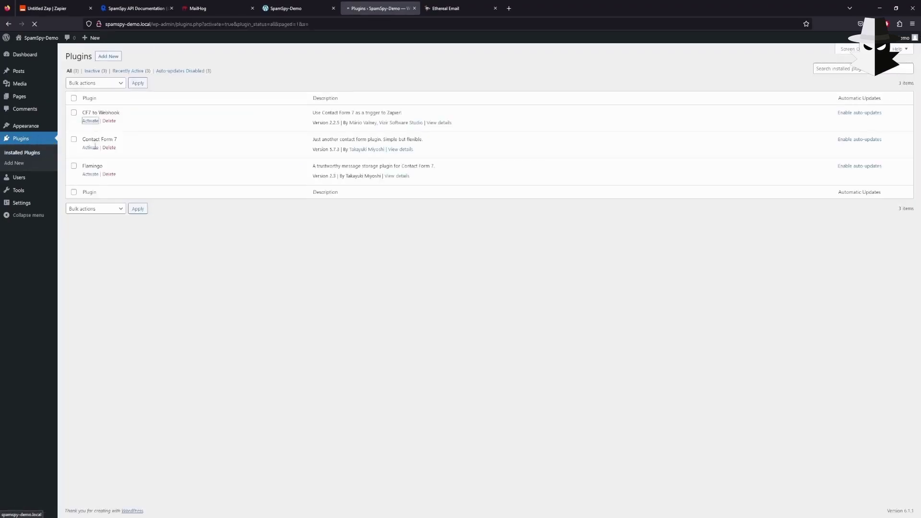
left_click(91, 193)
left_click(89, 197)
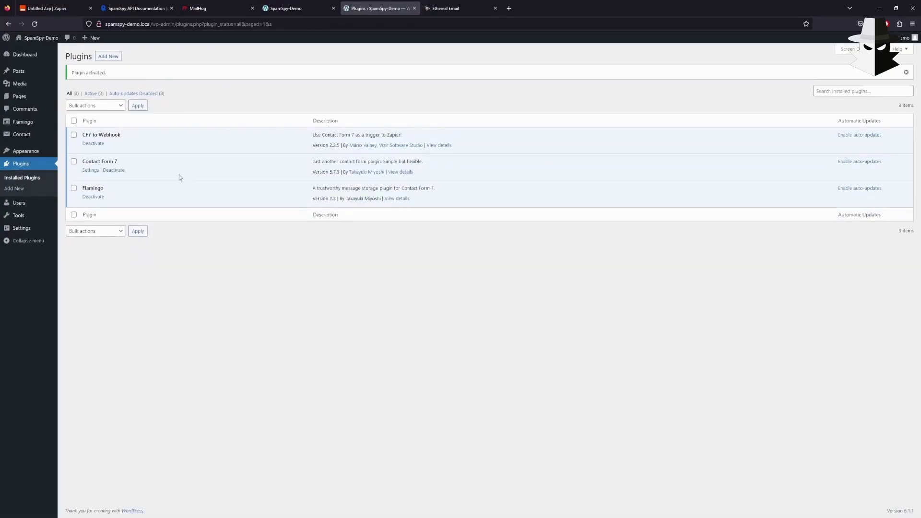
- In the webhook settings of Contact form 1, paste the copied Zapier webhook URL and enable Send to Webhook
left_click(89, 171)
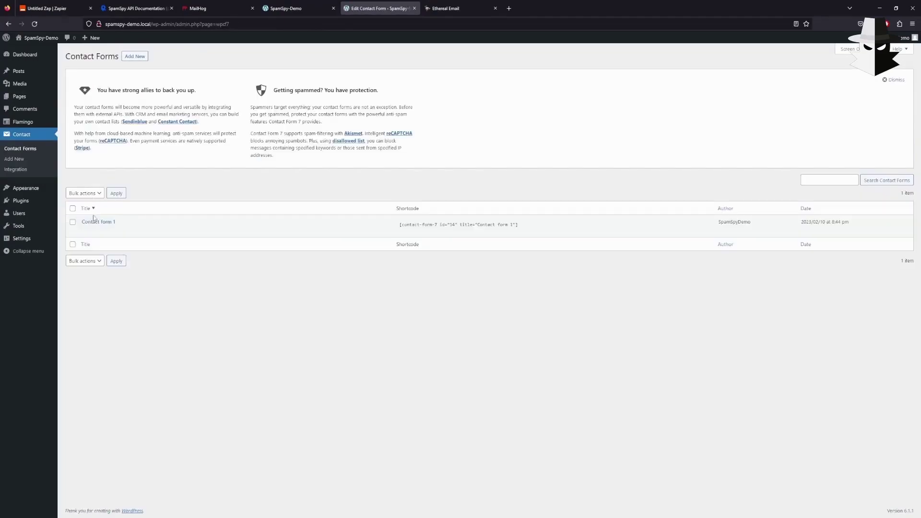
left_click(94, 223)
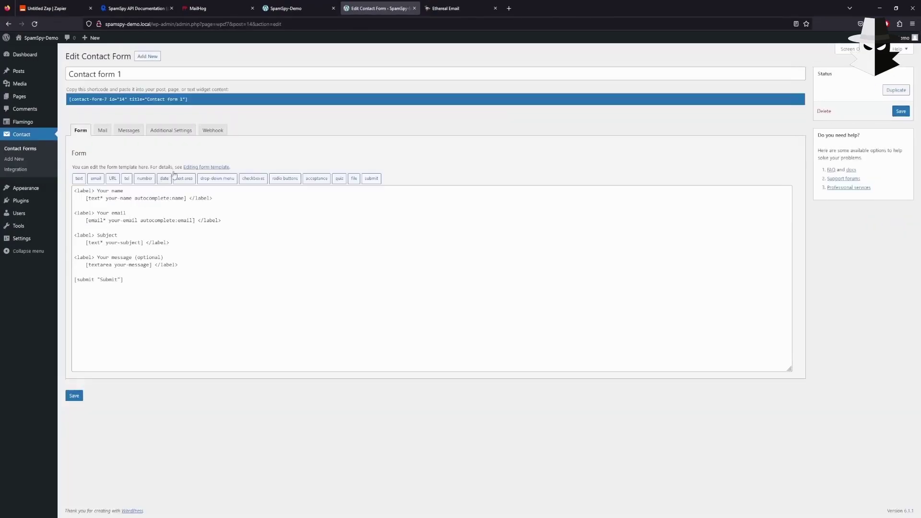
left_click(205, 138)
left_click(444, 218)
key("ctrl+v")
left_click(409, 200)
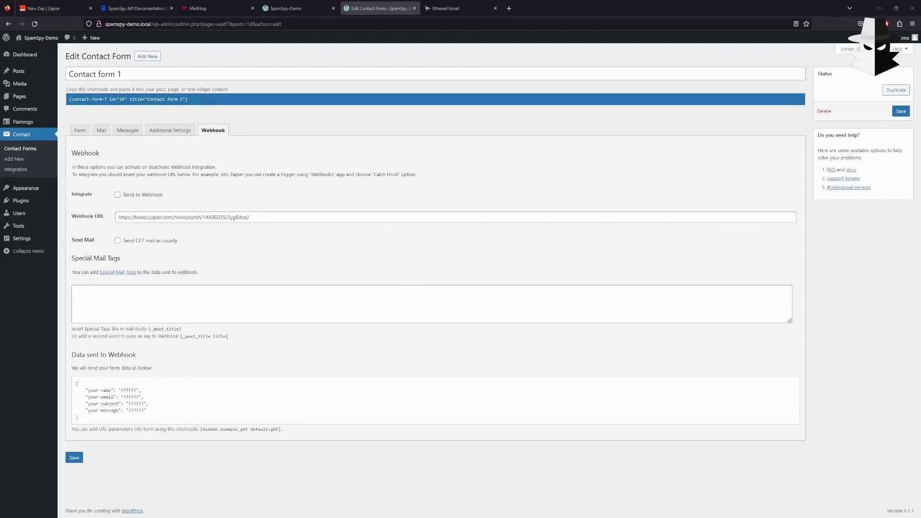
left_click(142, 197)
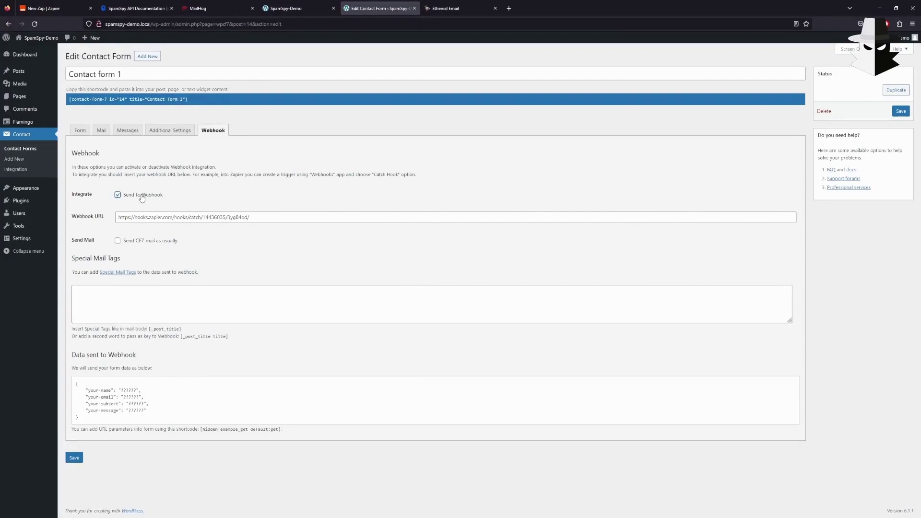
- In the site editor, insert a Contact Form 7 block below the Home template's heading, select Contact form 1 and save the template
mouse_move(34, 192)
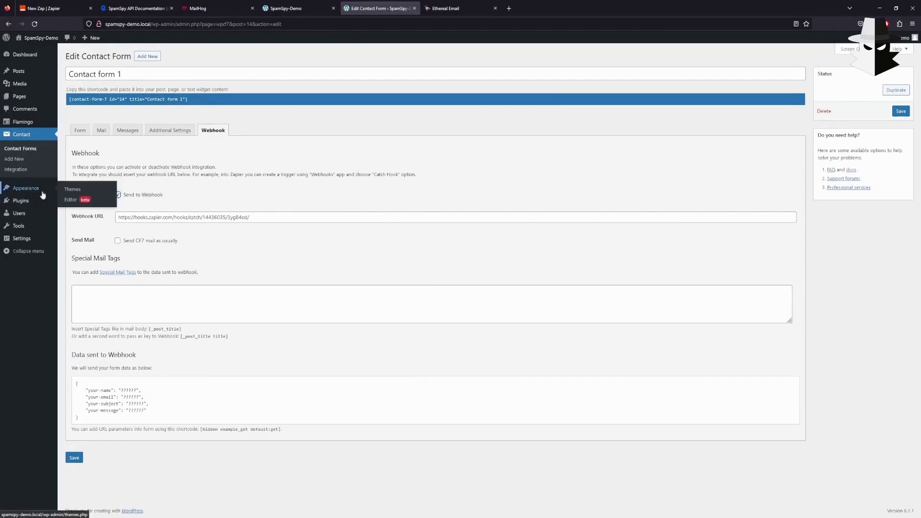
left_click(29, 191)
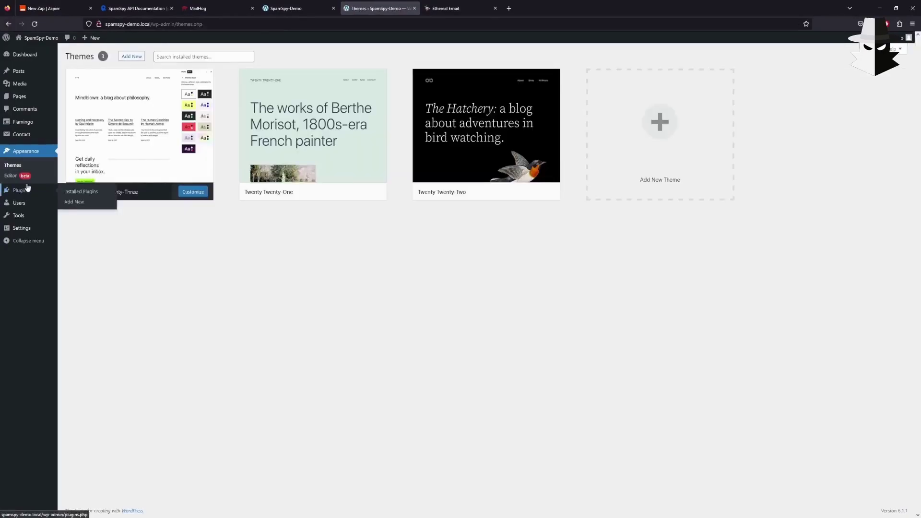
left_click(11, 175)
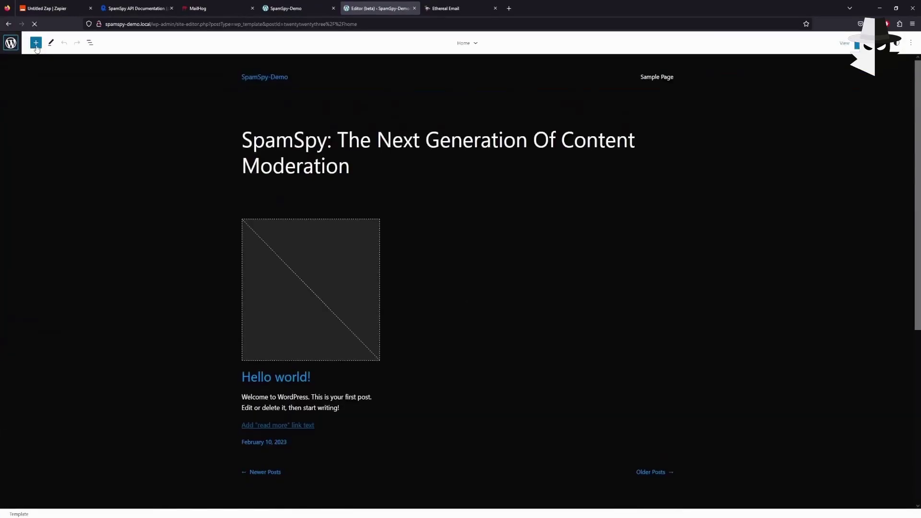
left_click(36, 43)
type("contact")
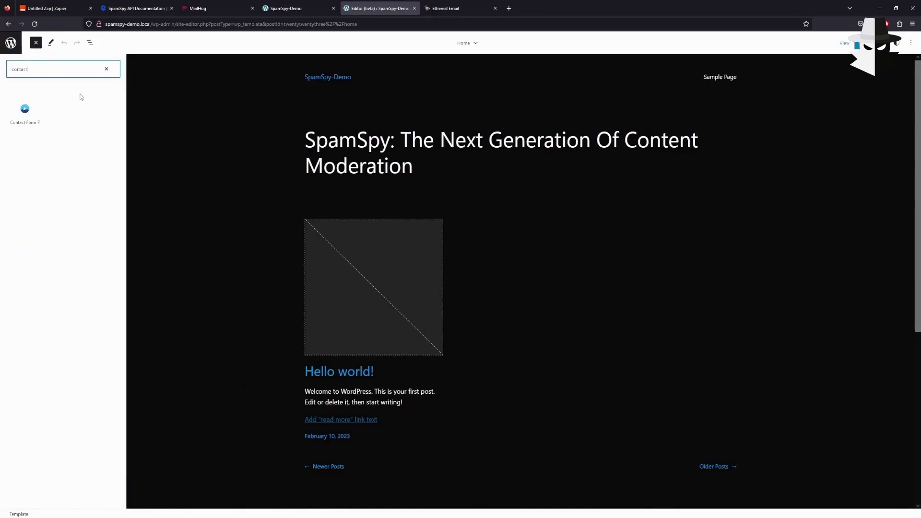
left_click_drag(24, 112, 427, 189)
left_click(455, 261)
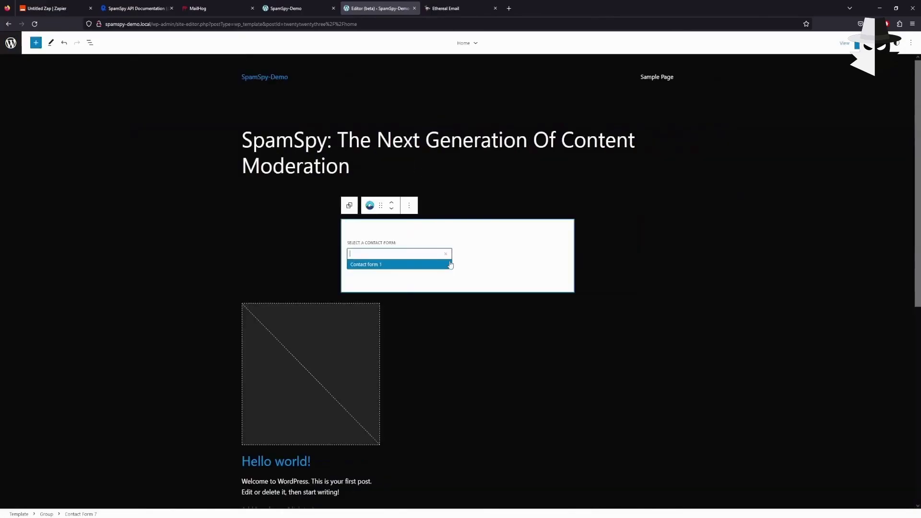
left_click(386, 264)
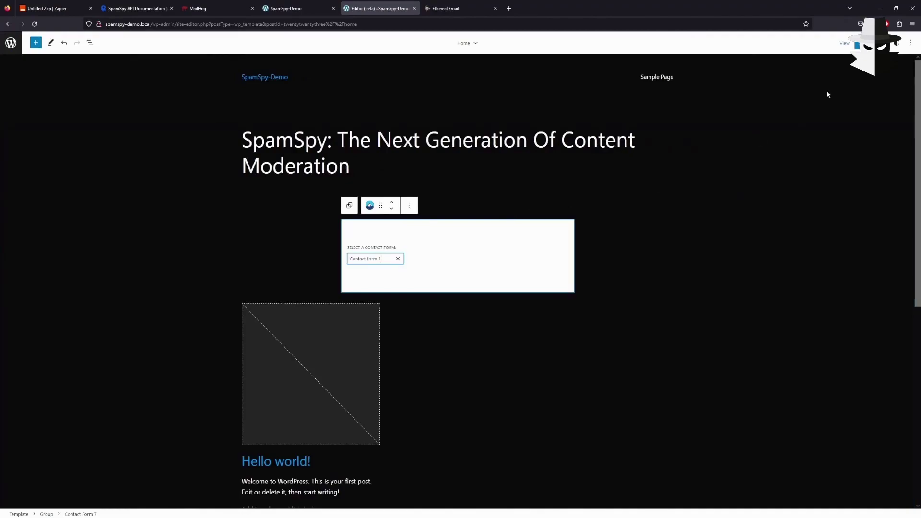
key("ctrl+s")
left_click(846, 43)
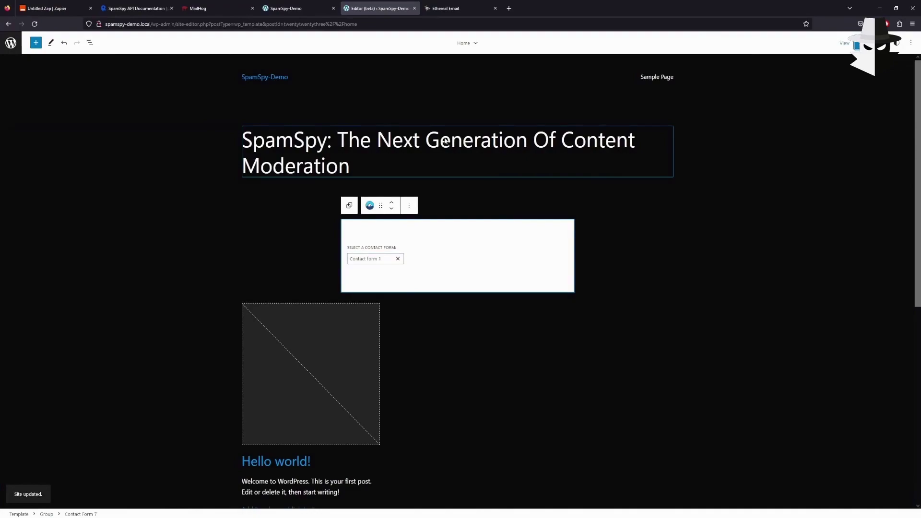
- Submit the site's contact form with a name, e-mail, subject "Make Money Today With This Robot" and a spam message promoting the financial Robot link
key("ctrl+shift+Tab")
left_click(375, 225)
type("Jason")
left_click(369, 253)
type("j")
left_click(376, 268)
left_click(372, 280)
type("Make Money Today With This Robot")
left_click(372, 336)
type("Start your online work using the financial Robot. https://iujxnsp.com/27?r=yuqrebng35846")
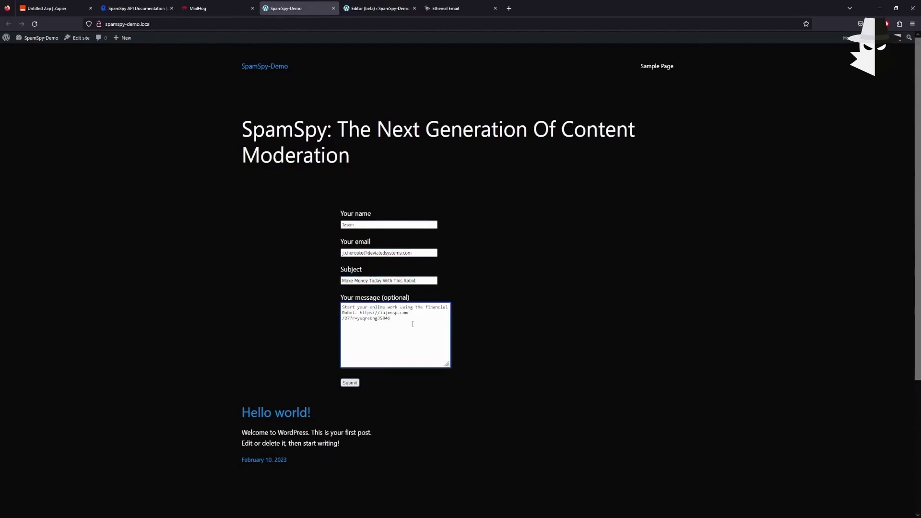
left_click(350, 382)
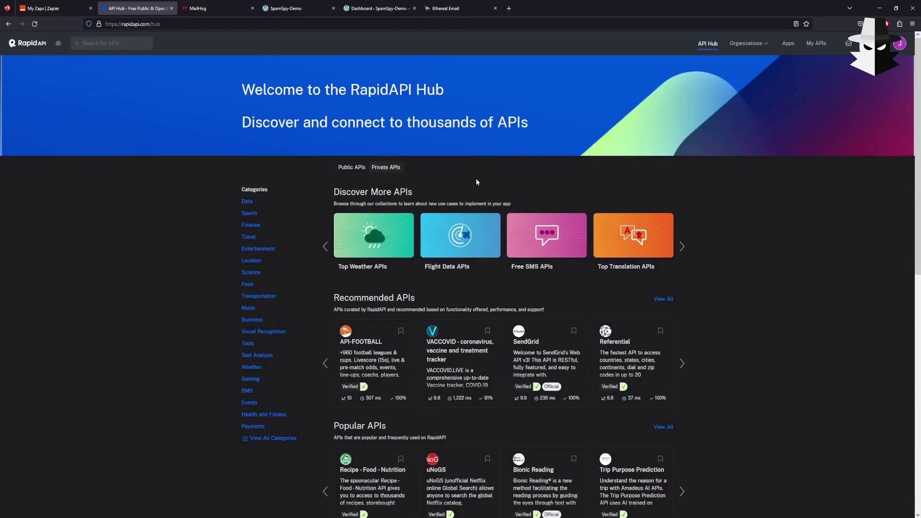
- Find the SpamSpy API on RapidAPI and examine its plan pricing, quotas and endpoint documentation
left_click(131, 44)
type("spamspy")
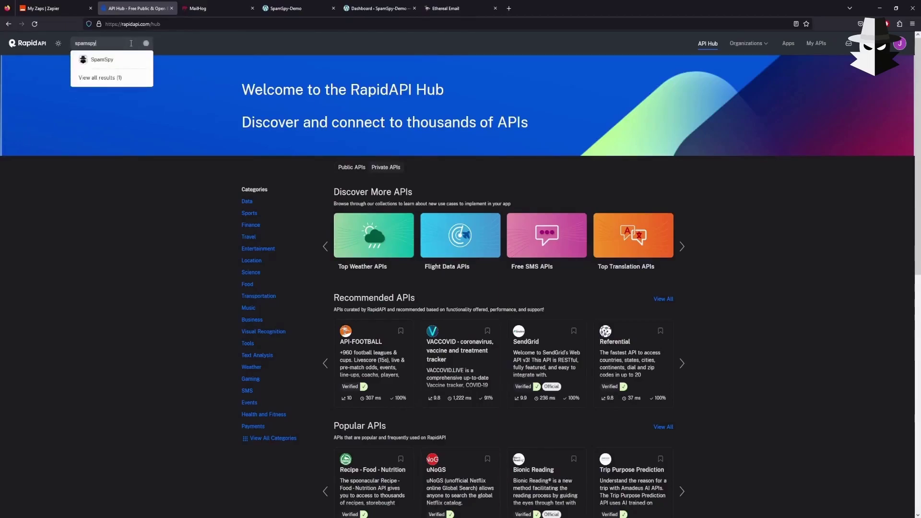
left_click(122, 58)
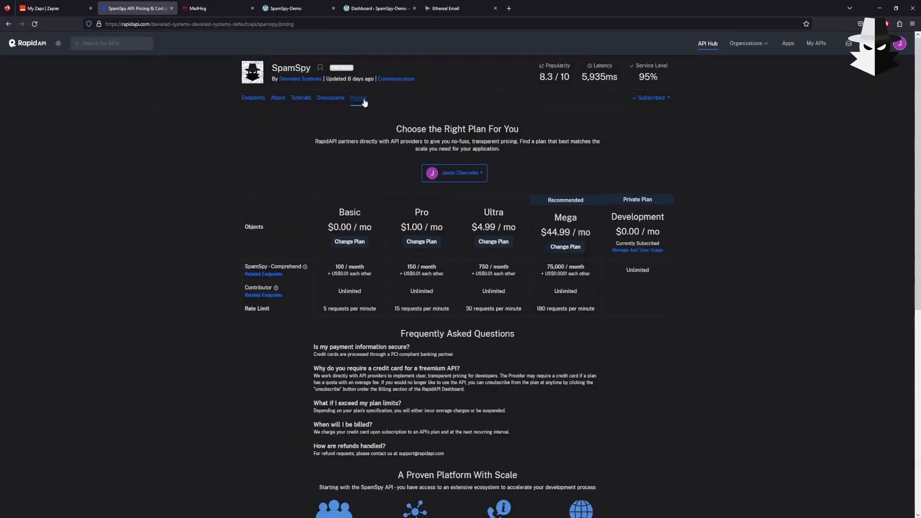
left_click_drag(366, 267, 330, 270)
left_click(355, 262)
left_click(248, 97)
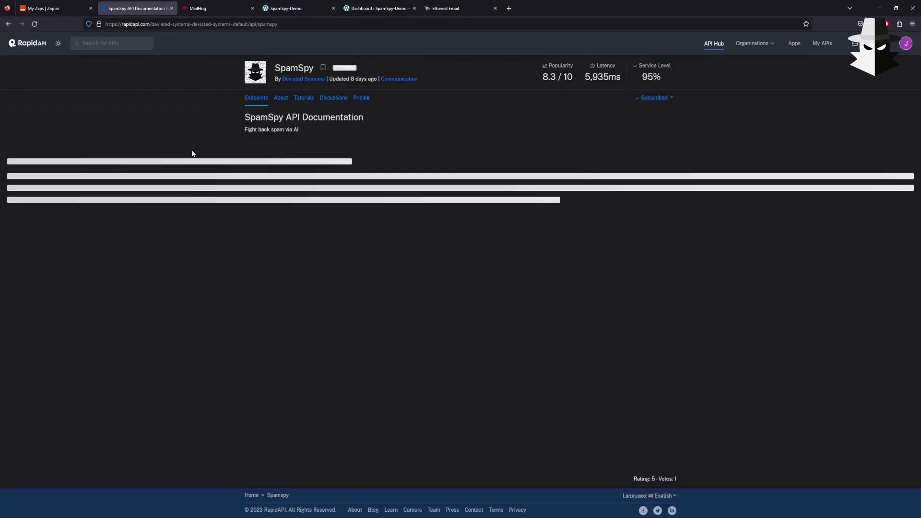
left_click_drag(721, 257, 594, 259)
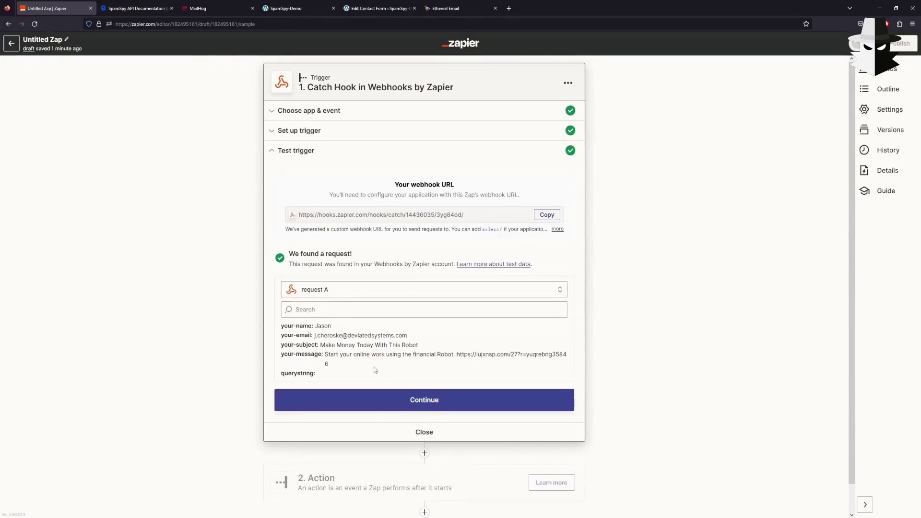
- Accept the caught webhook request as trigger data and add a SpamSpy action with the Comprehend event
left_click_drag(375, 370, 266, 328)
left_click(345, 363)
left_click(429, 396)
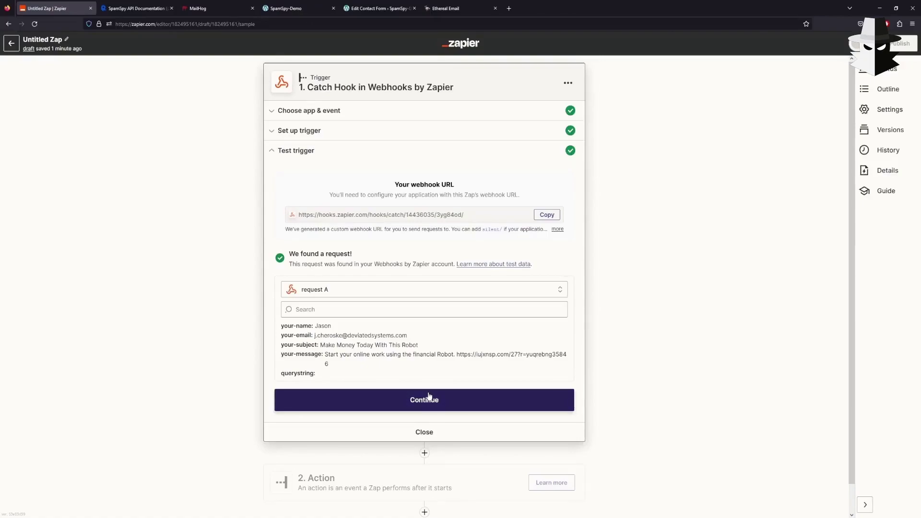
left_click(429, 400)
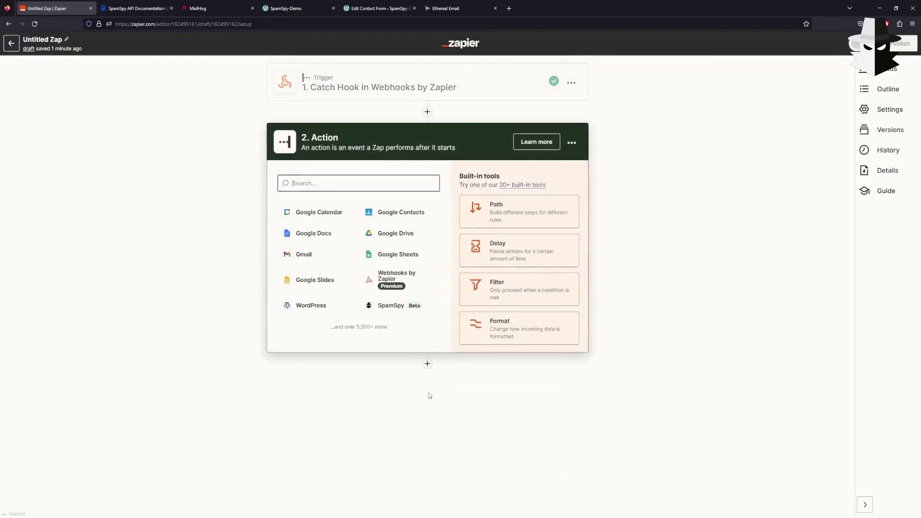
left_click(388, 307)
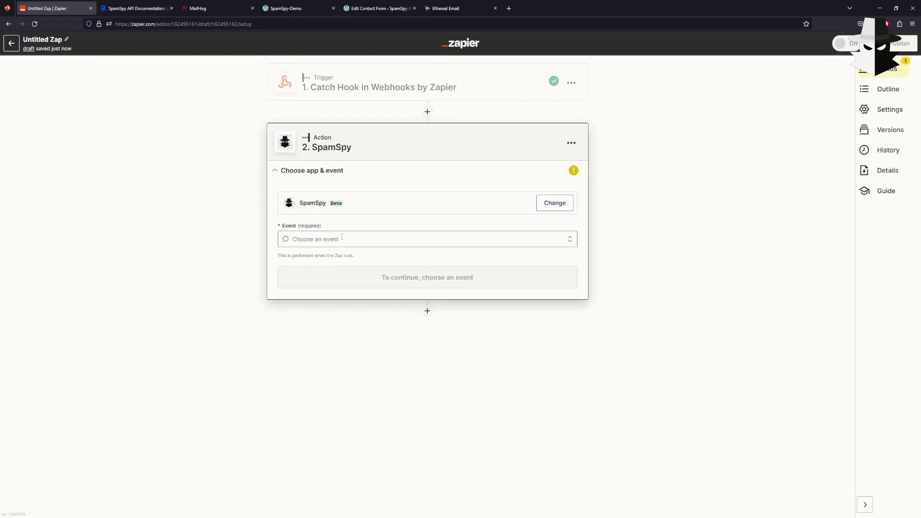
left_click(342, 238)
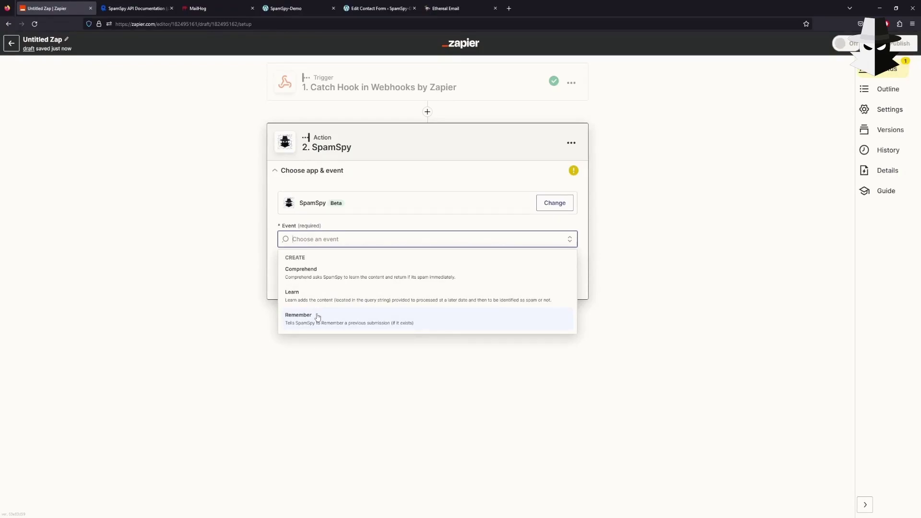
left_click(313, 273)
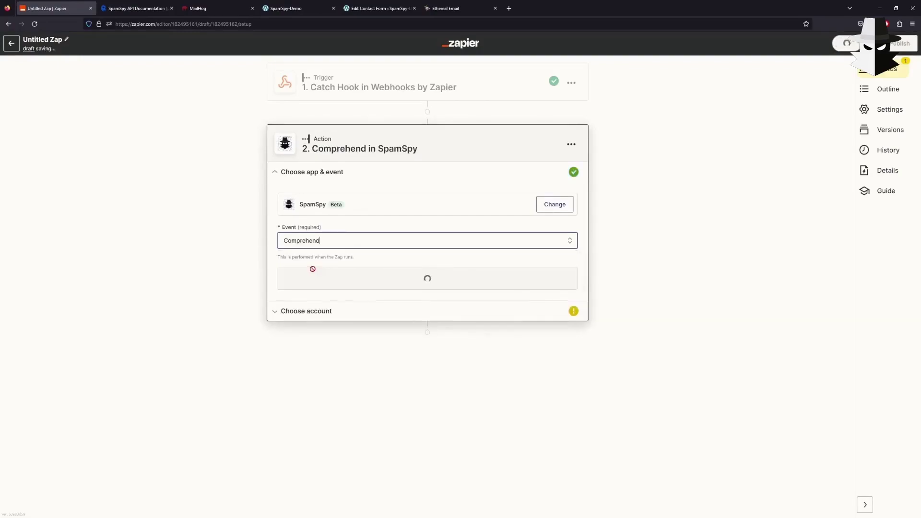
left_click(372, 277)
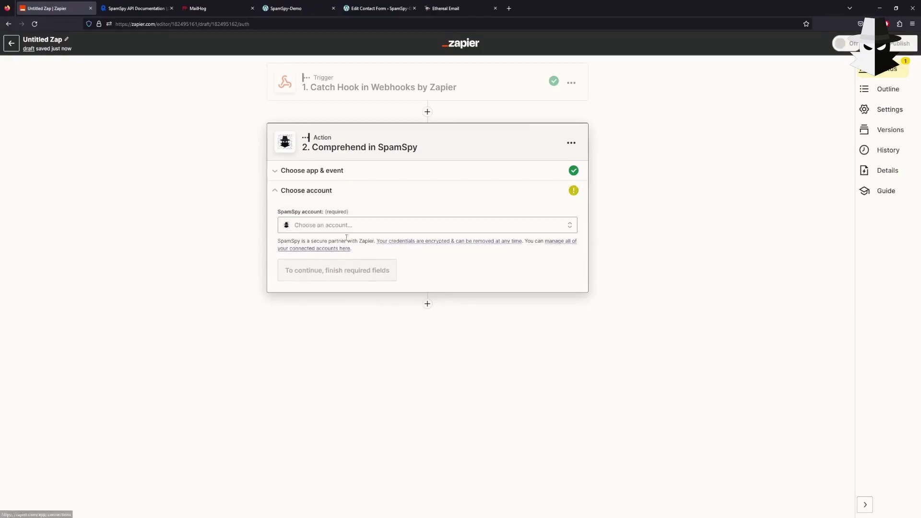
- Connect a new SpamSpy account and use SpamSpy #3 for the Comprehend action
left_click(350, 228)
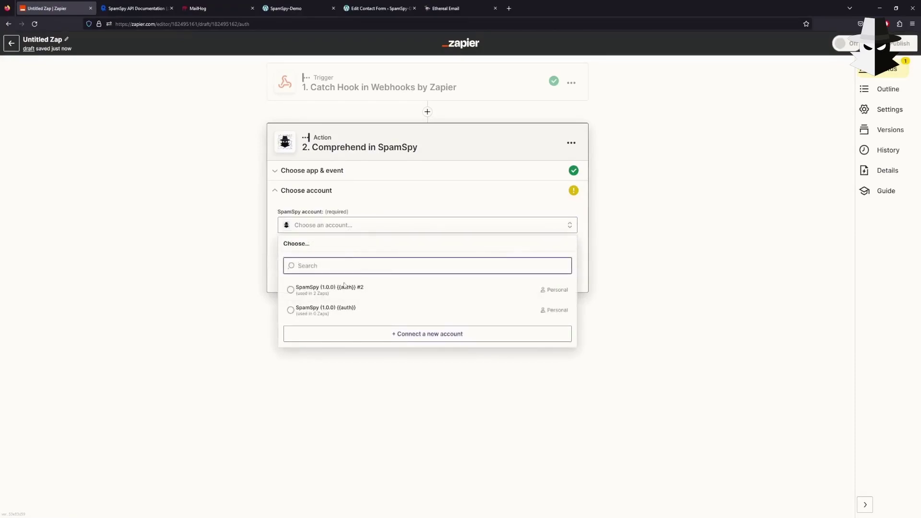
left_click(417, 339)
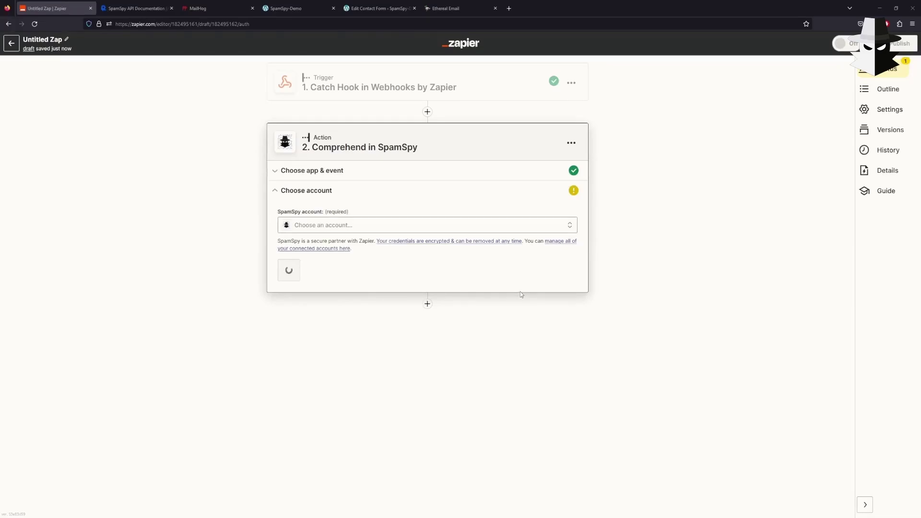
left_click(366, 225)
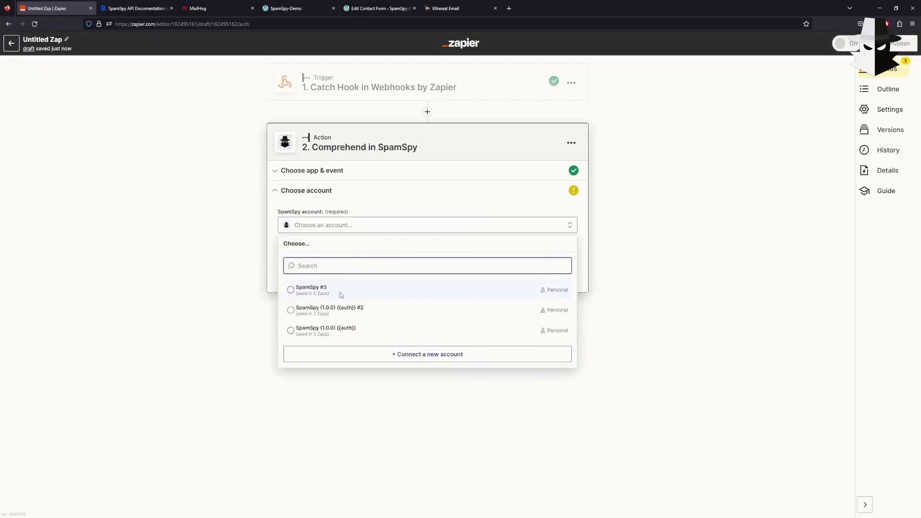
left_click(312, 289)
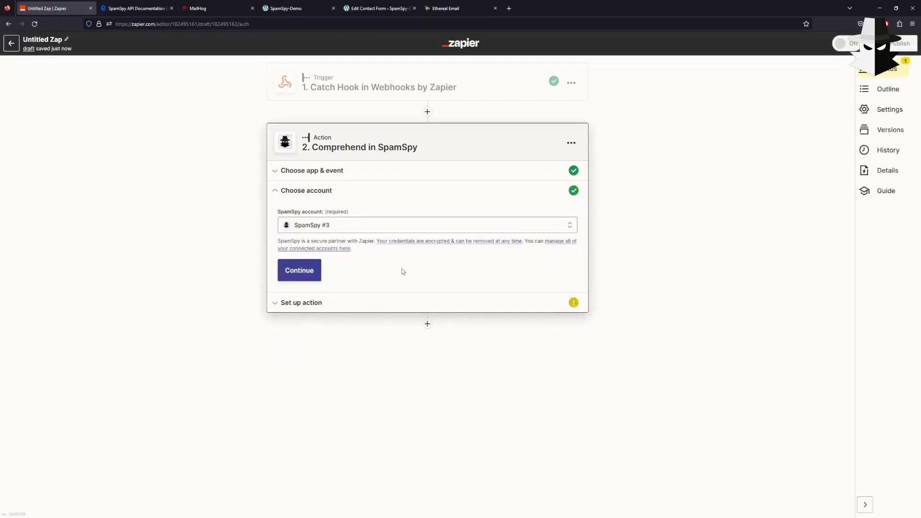
left_click(306, 280)
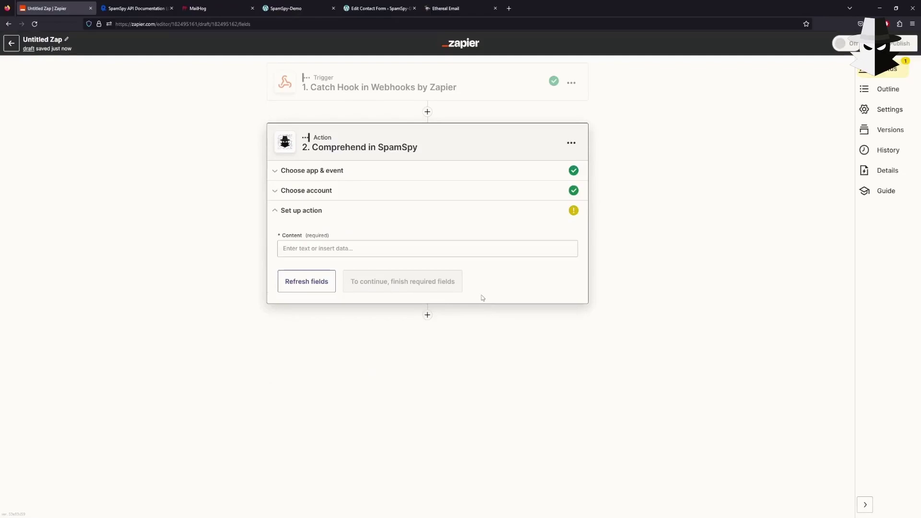
- Map the Comprehend action's Content to the webhook's Your Message field and test the action
left_click(331, 249)
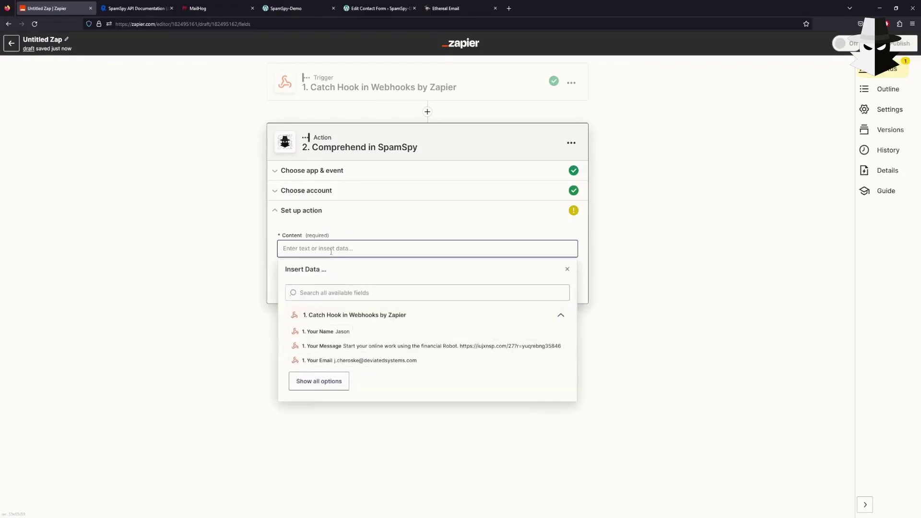
left_click(357, 346)
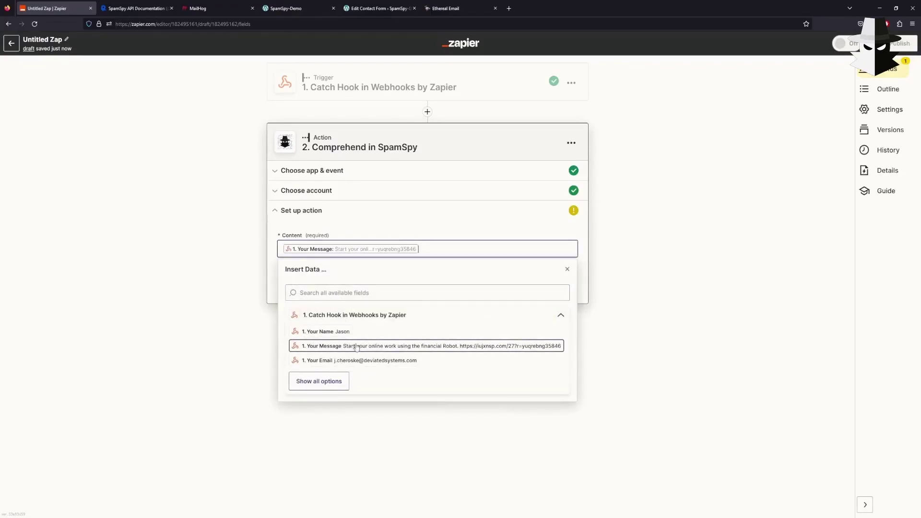
left_click(385, 219)
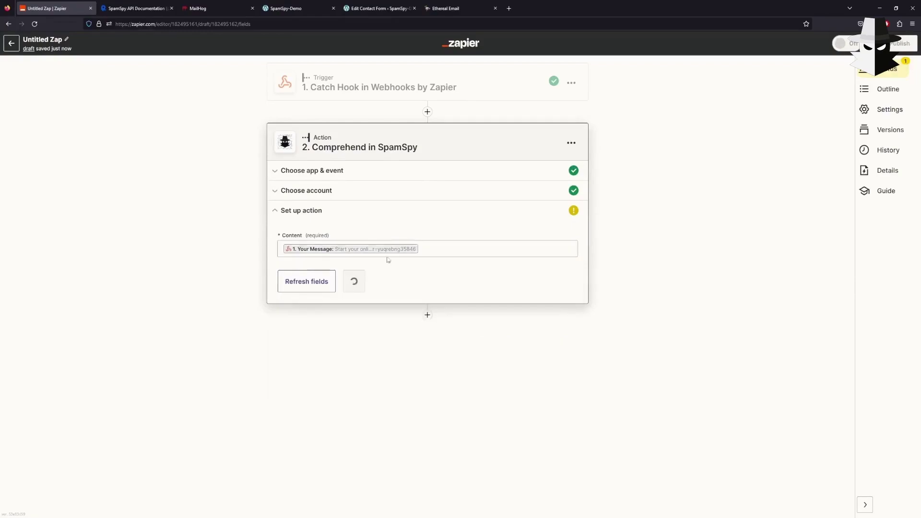
left_click(364, 281)
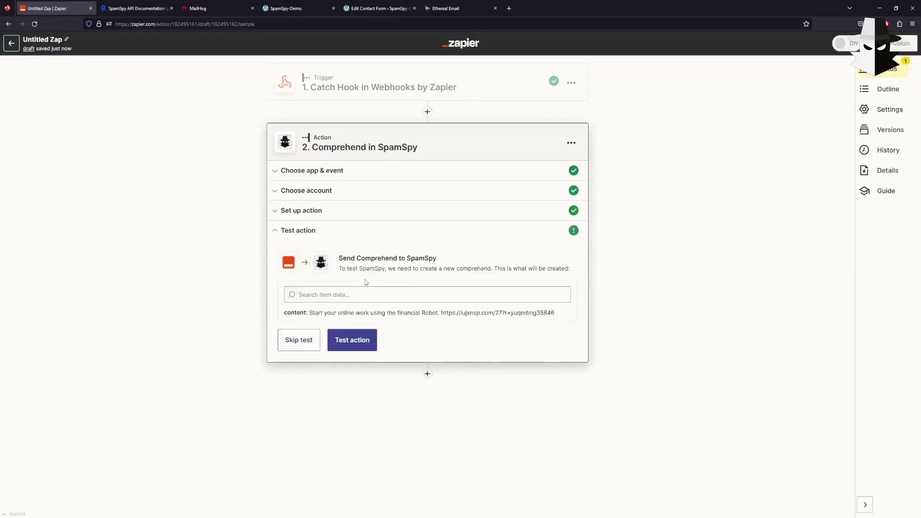
left_click(354, 339)
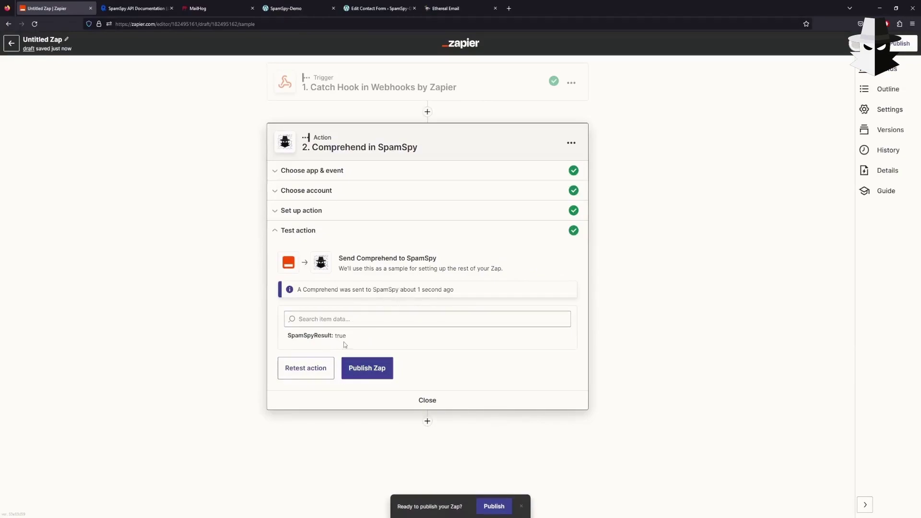
left_click_drag(351, 335, 332, 334)
left_click(379, 344)
- Add a Filter step after Comprehend that only continues if Spam Spy Result matches (Boolean) Is false
left_click(427, 421)
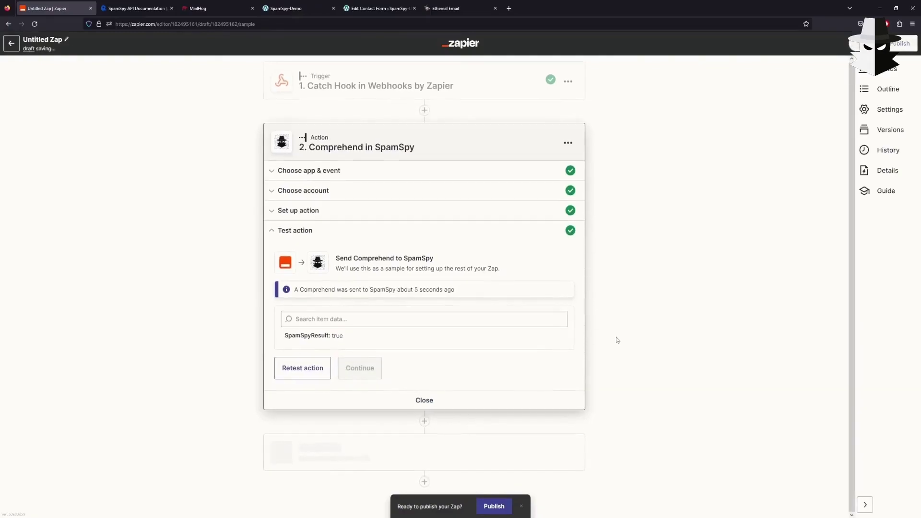
left_click(498, 354)
left_click(309, 291)
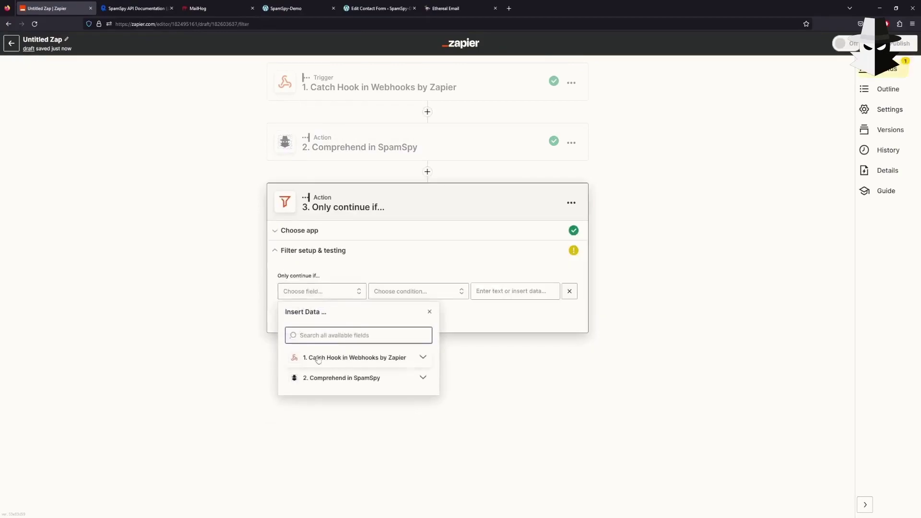
left_click(321, 379)
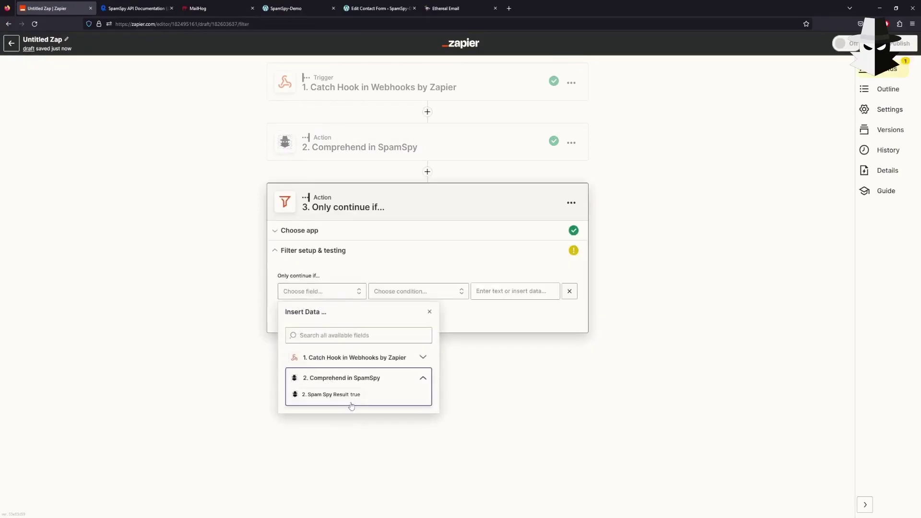
left_click(336, 394)
left_click(402, 294)
scroll(420, 320, "down", 5)
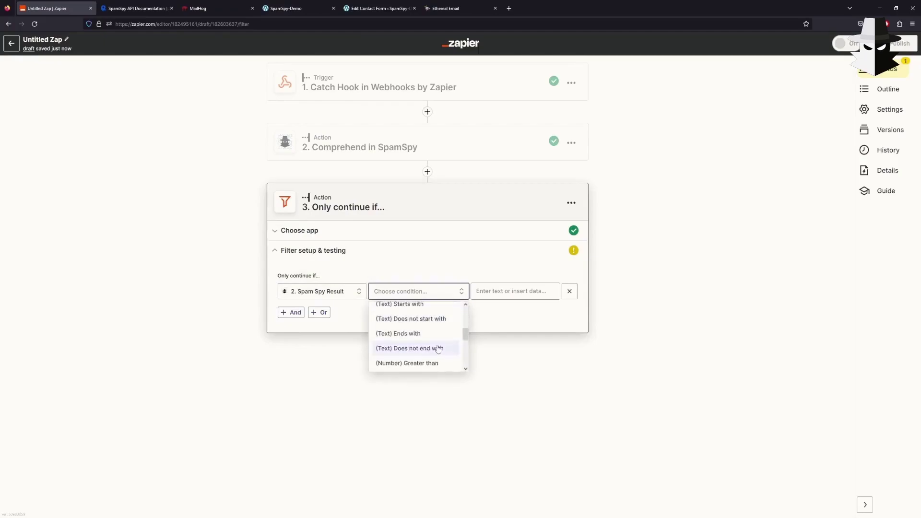
scroll(422, 346, "down", 3)
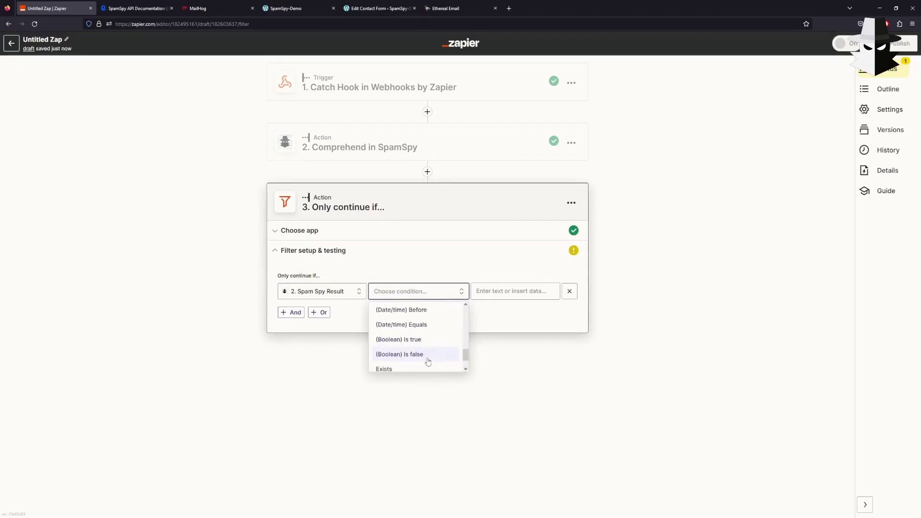
left_click(427, 355)
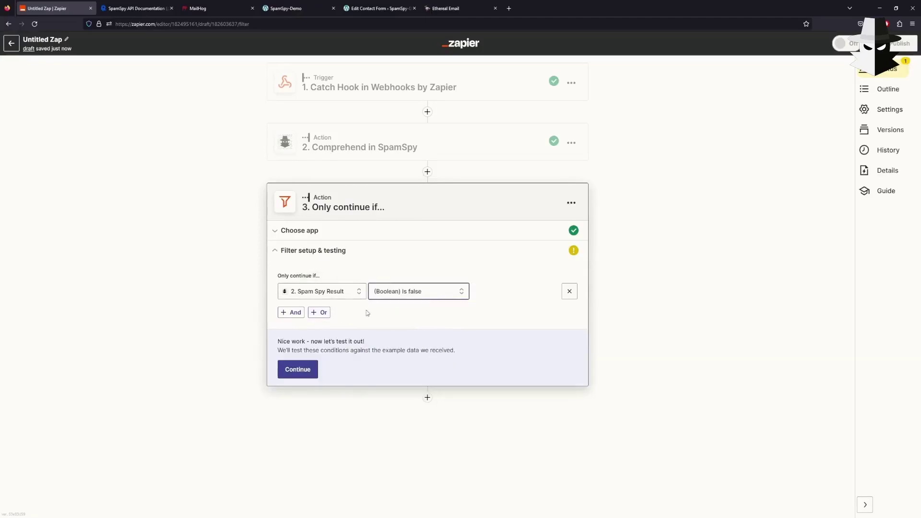
- Test the filter condition against the sample data and check whether the Zap would continue
left_click(310, 368)
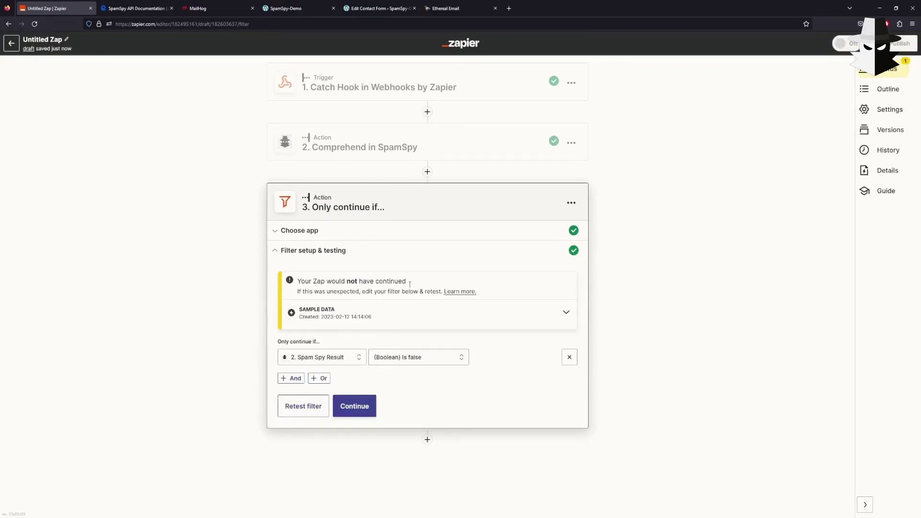
left_click_drag(408, 282, 293, 289)
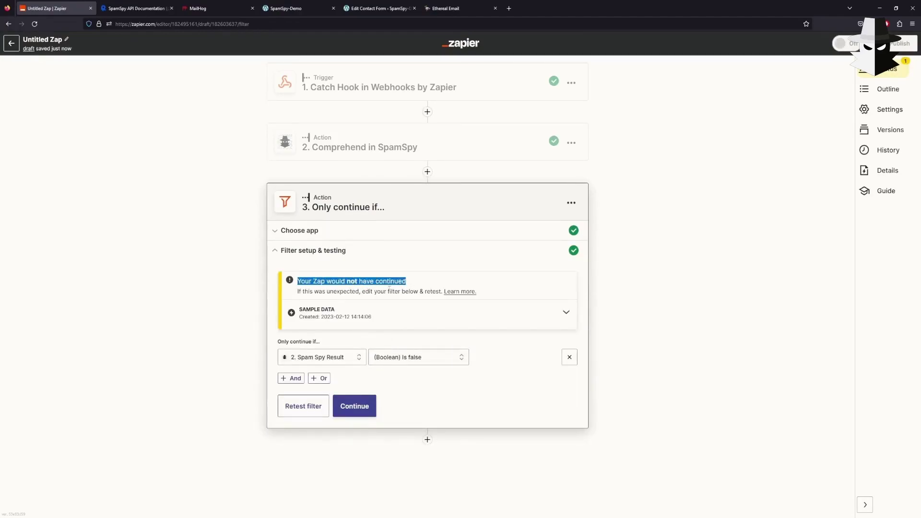
left_click(423, 283)
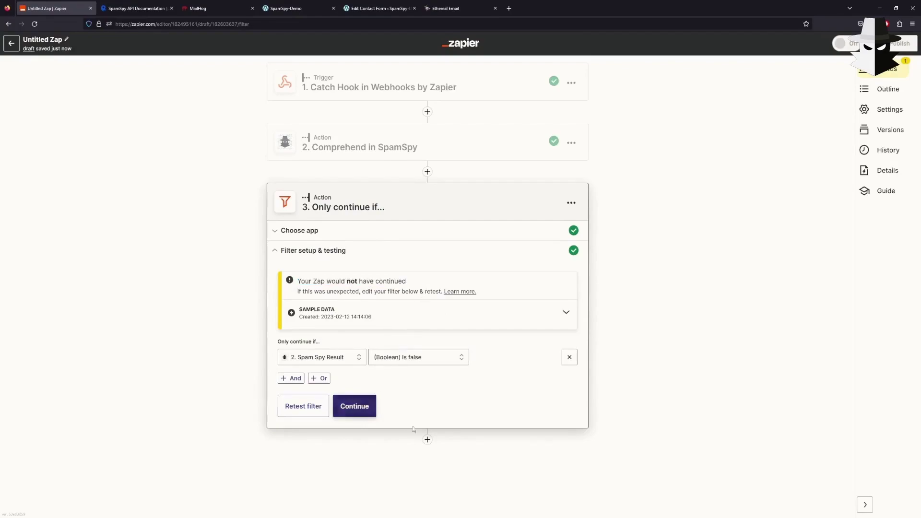
- Add an Email by Zapier action after the filter with the Send Outbound Email event
left_click(428, 440)
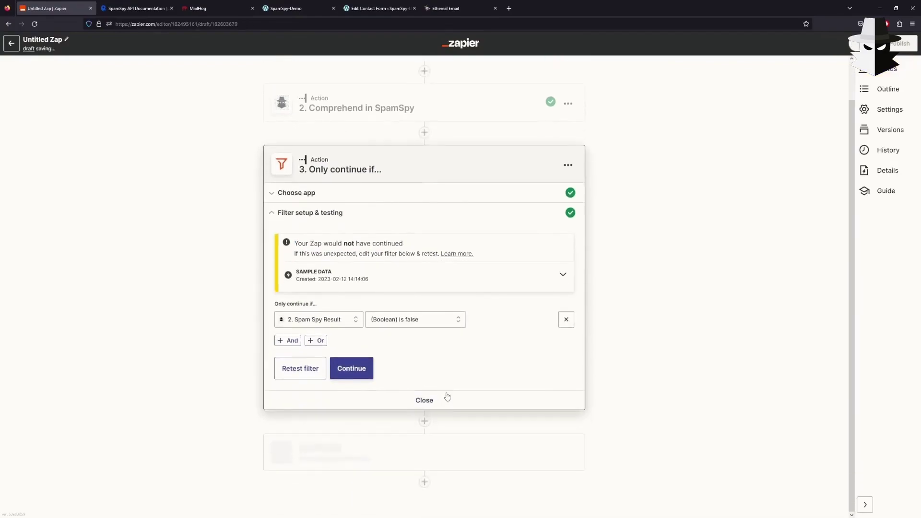
type("email")
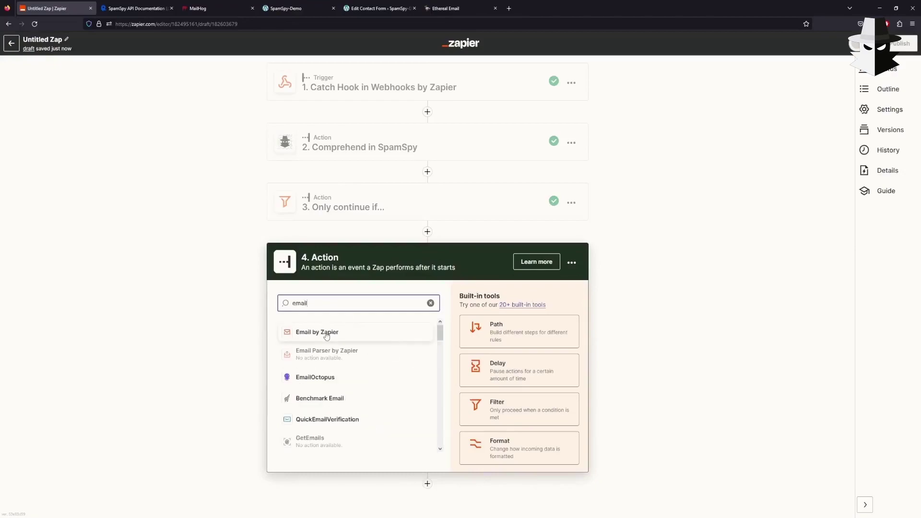
left_click(326, 336)
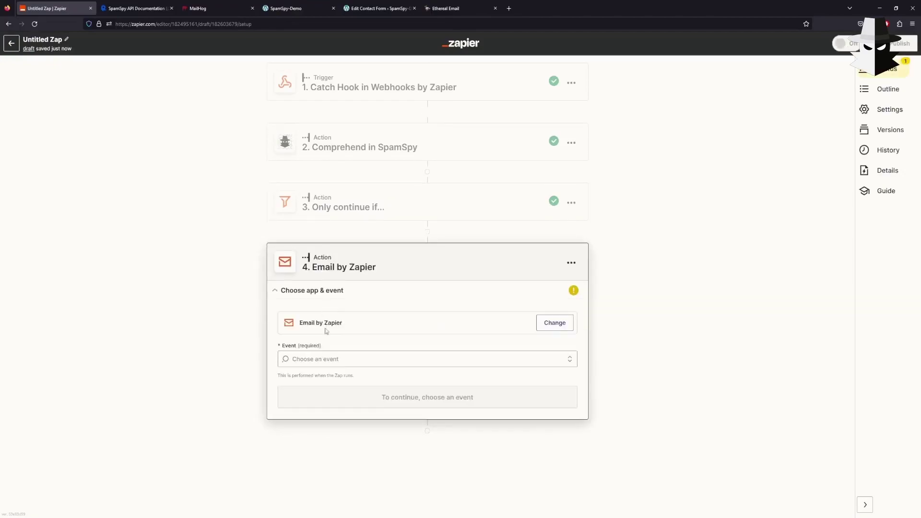
left_click(347, 359)
left_click(333, 391)
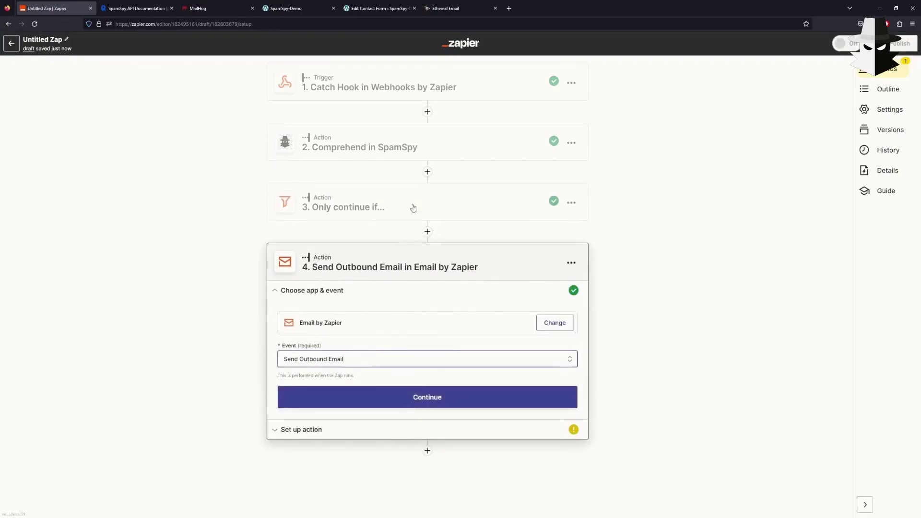
left_click(388, 402)
- Copy the test mailbox address from Ethereal Email and paste it as the outbound email's recipient in Zapier
left_click(446, 8)
left_click_drag(385, 72, 299, 76)
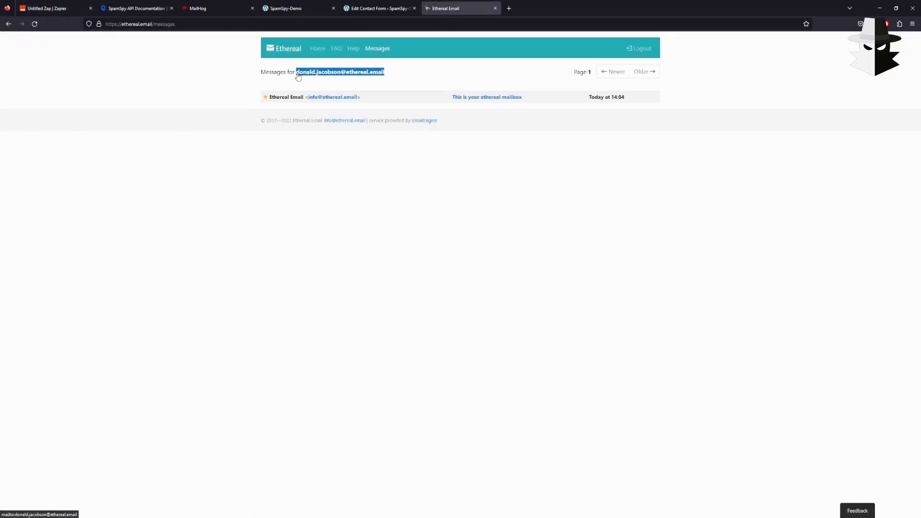
left_click(72, 9)
left_click(380, 250)
key("ctrl+v")
- Set the outbound email's subject to "New Lead:" followed by the webhook's Your Subject field
left_click(363, 294)
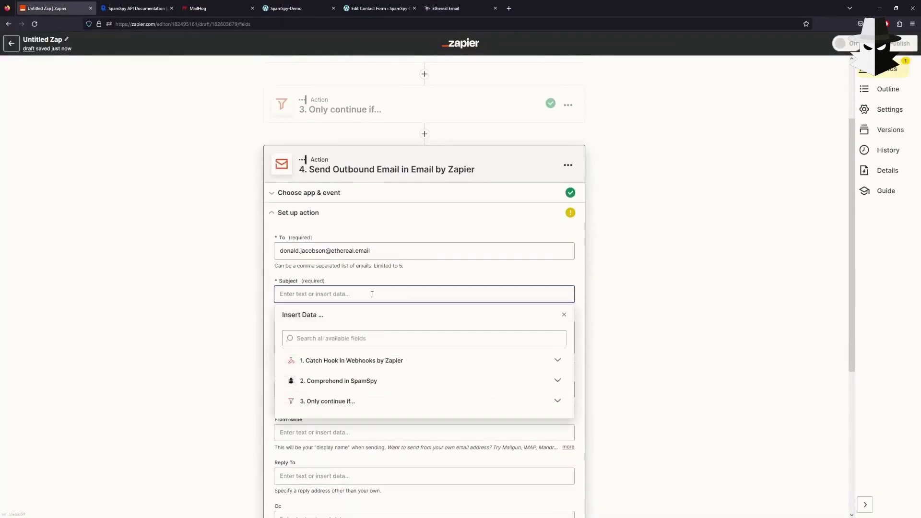
type("New L")
left_click(364, 365)
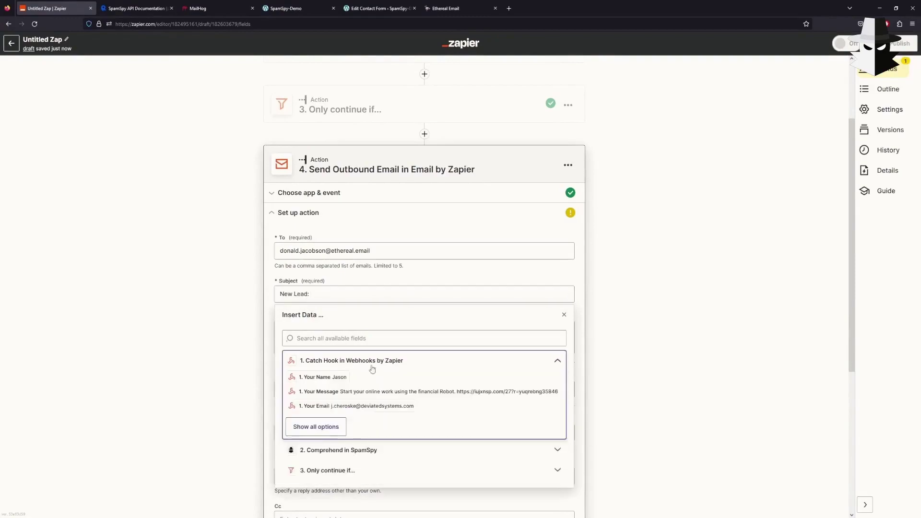
left_click(316, 426)
left_click(337, 420)
- Insert the webhook's Your Message field as the outbound email's body
left_click(329, 336)
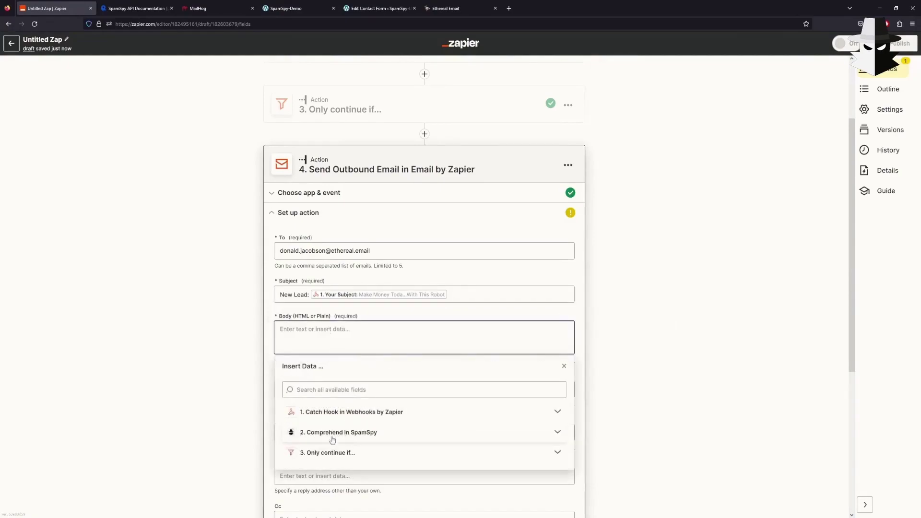
left_click(331, 413)
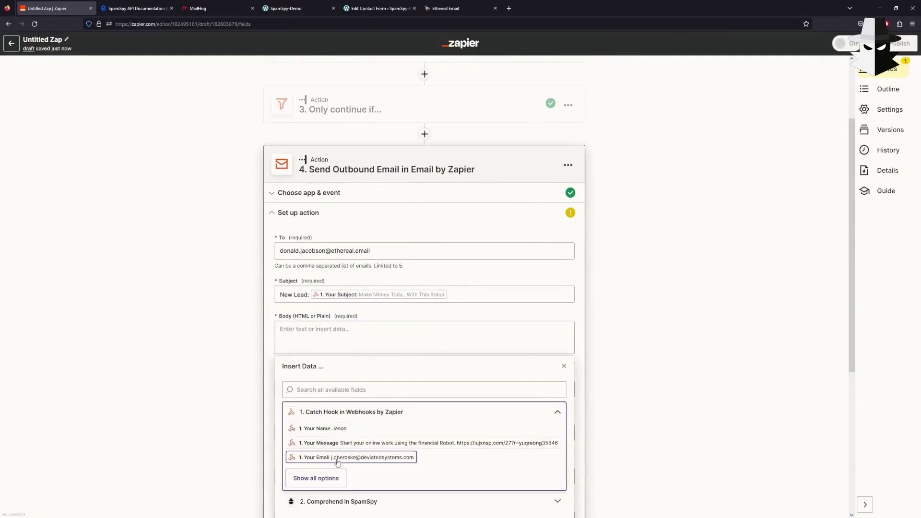
left_click(331, 443)
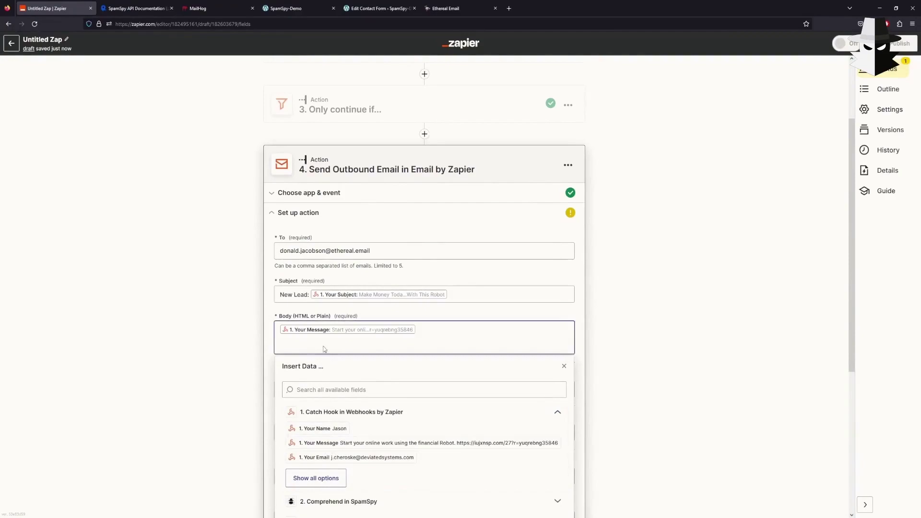
- Set the outbound email's From Name to the webhook's Your Name field
left_click(495, 310)
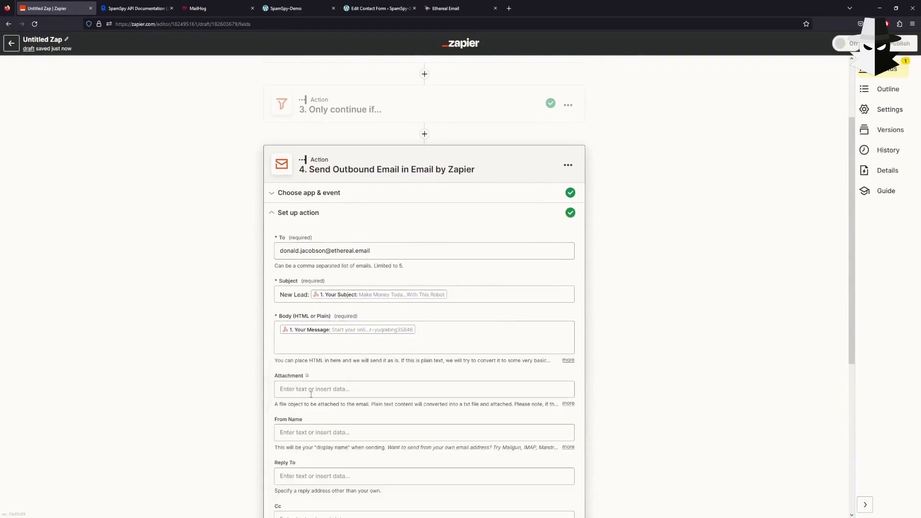
scroll(312, 288, "down", 3)
left_click(331, 286)
left_click(329, 369)
left_click(634, 327)
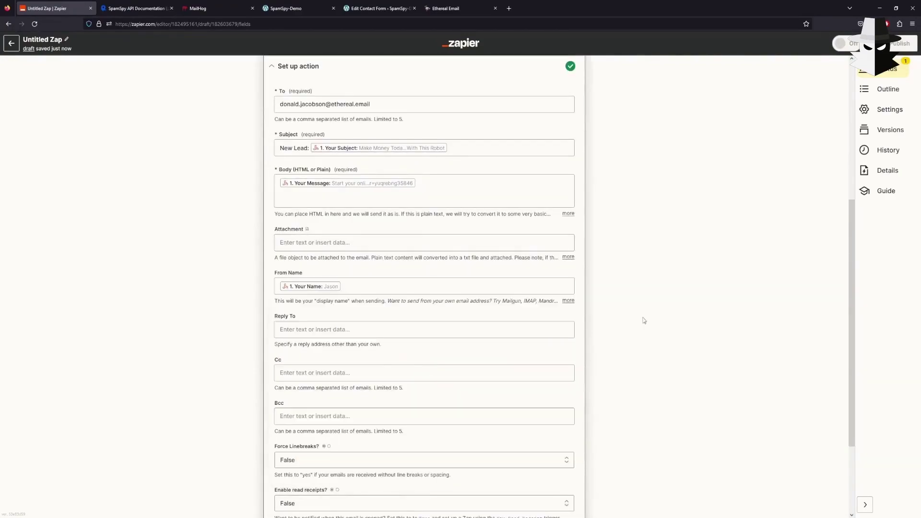
- Finish the outbound email's setup, run its action test to send a sample email, and review the sent data
scroll(443, 373, "down", 2)
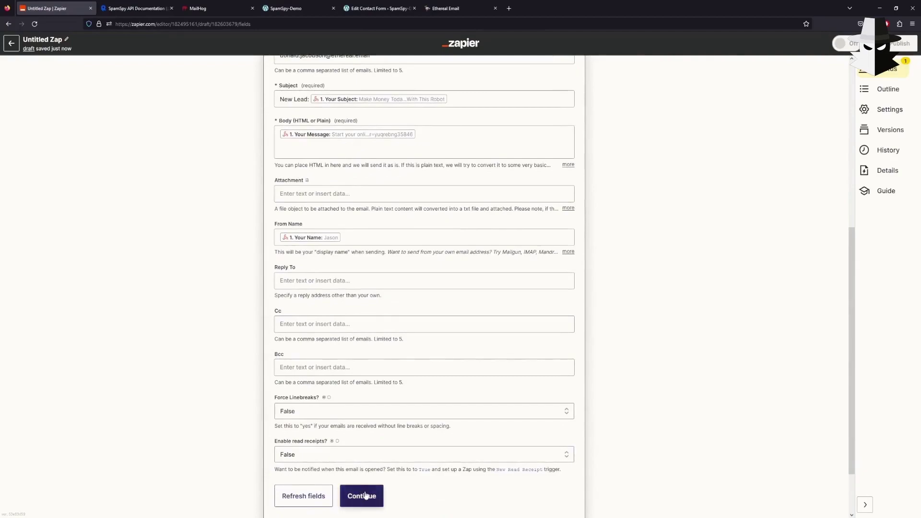
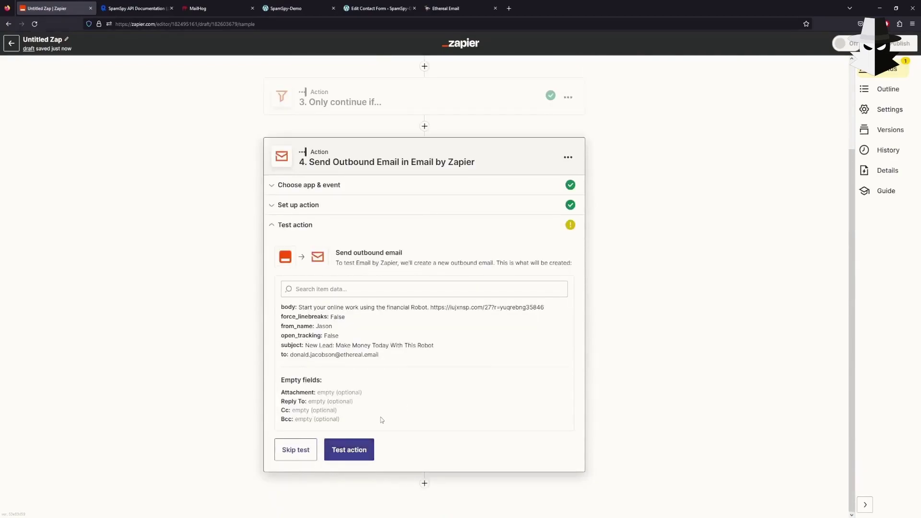
left_click(354, 451)
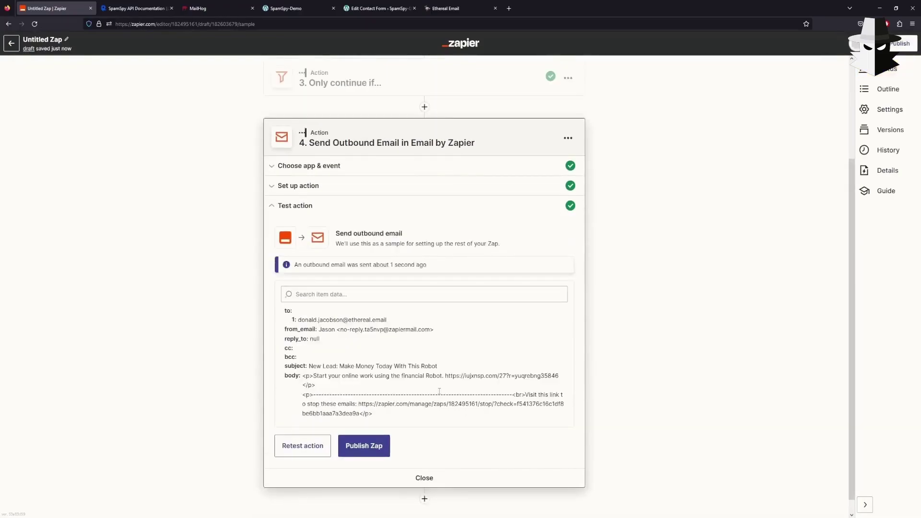
left_click_drag(404, 379, 297, 318)
left_click(298, 319)
- Switch to Ethereal Email, refresh the mailbox, and open the "New Lead: Make Money Today With This Robot" message to examine its subject and body
left_click(458, 8)
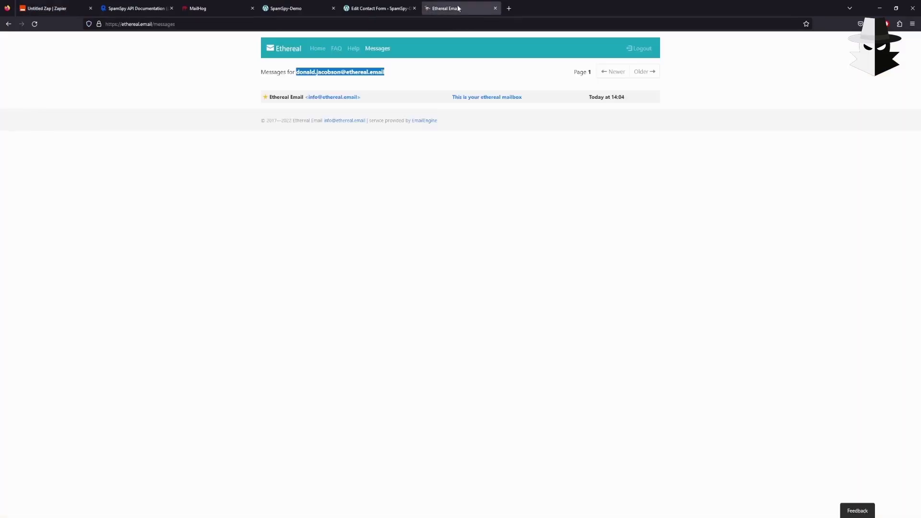
left_click(687, 99)
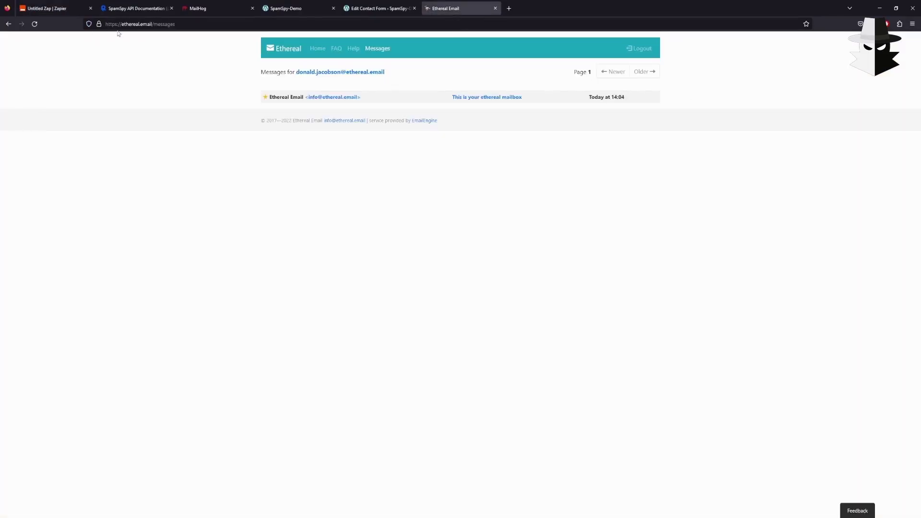
left_click(34, 23)
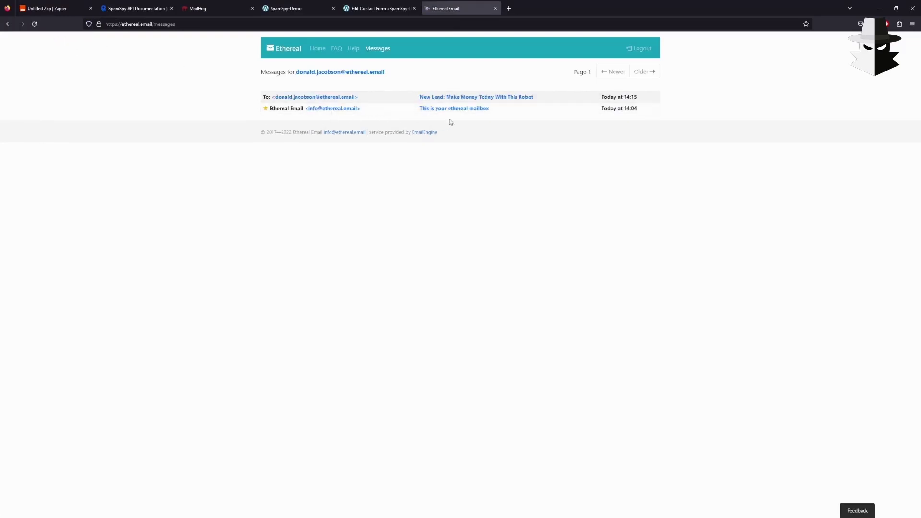
left_click(448, 97)
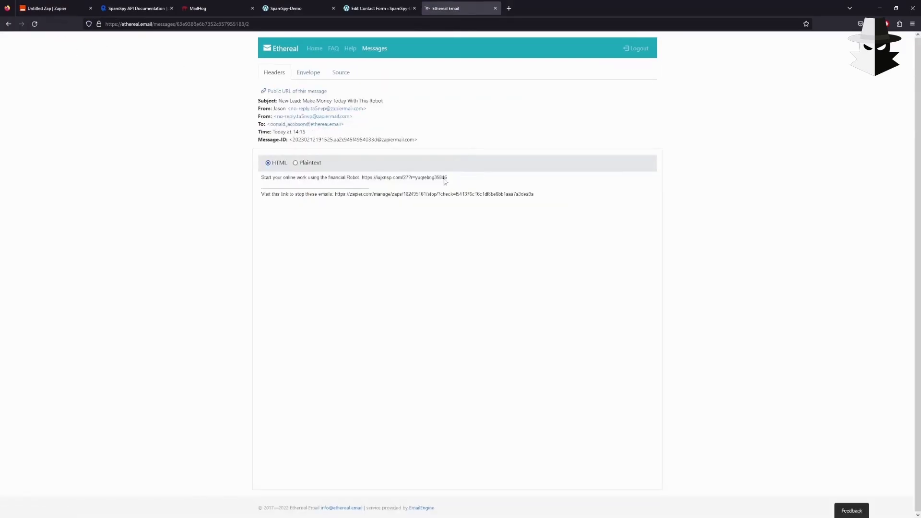
left_click_drag(386, 101, 278, 98)
left_click(451, 119)
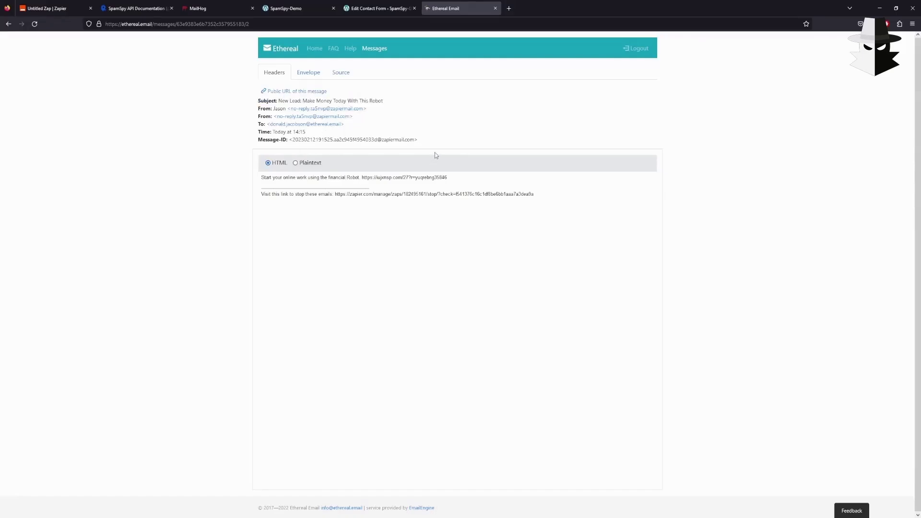